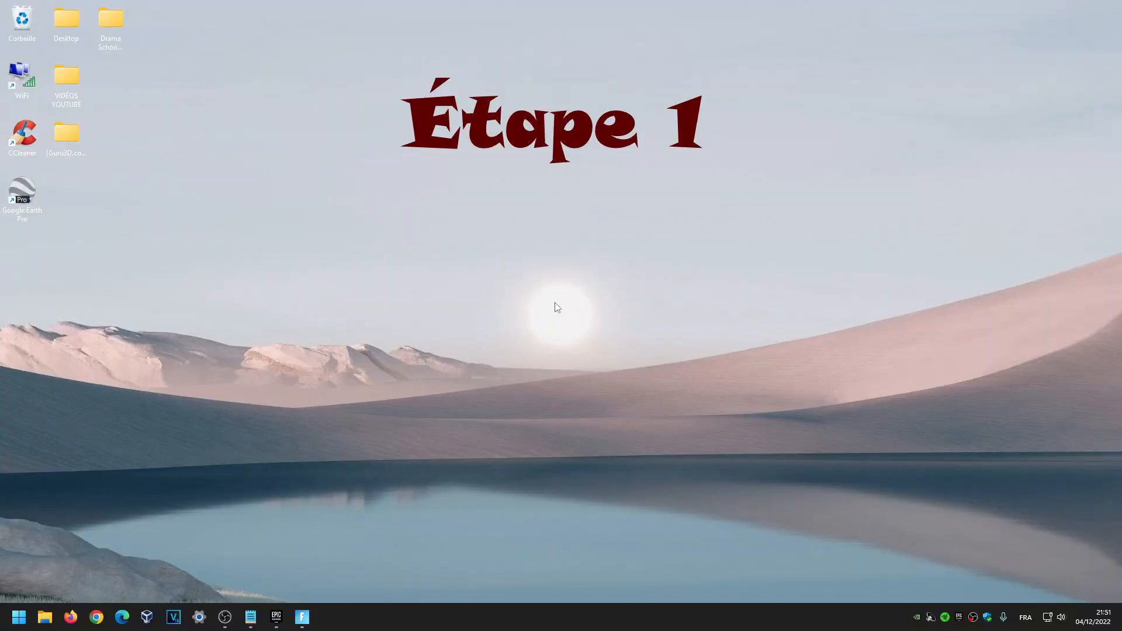
Step: Switch to Fortnite and open the game's settings (Paramètres)
left_click(302, 617)
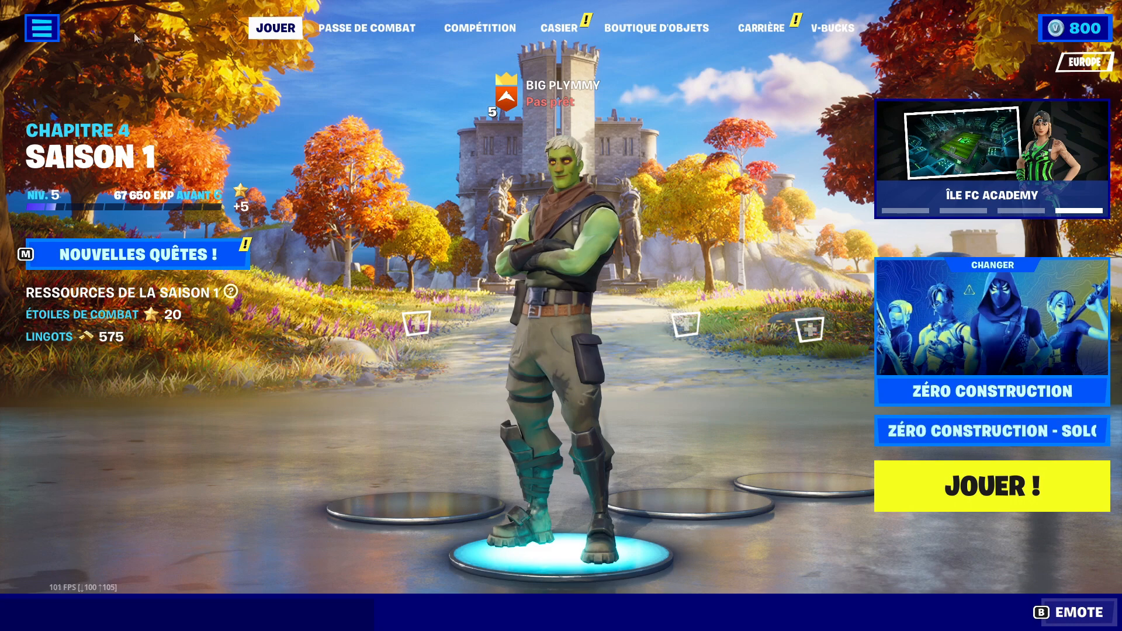
left_click(42, 30)
left_click(58, 523)
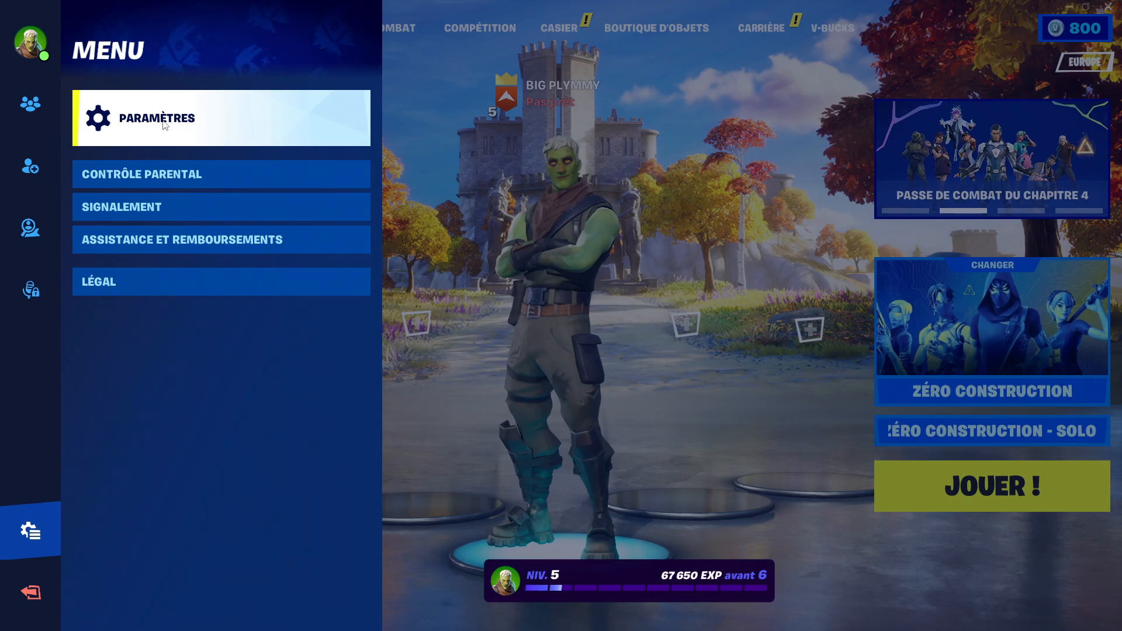
left_click(183, 111)
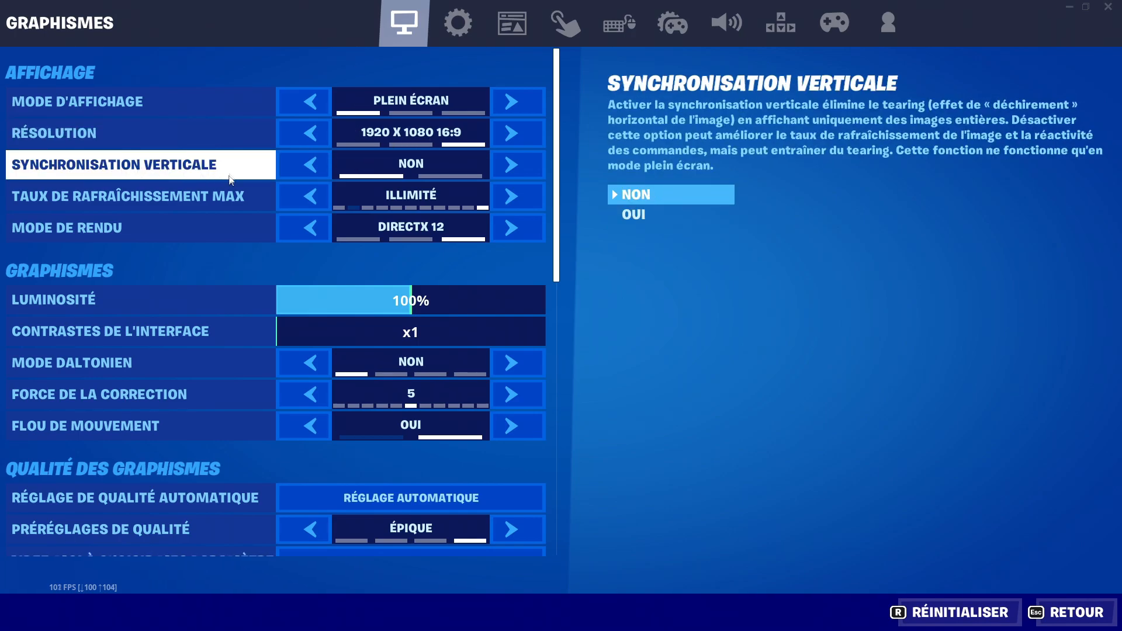
Step: Keep the rendering mode on DirectX 12 and turn Flou de mouvement off (Non)
scroll(185, 186, "down", 1)
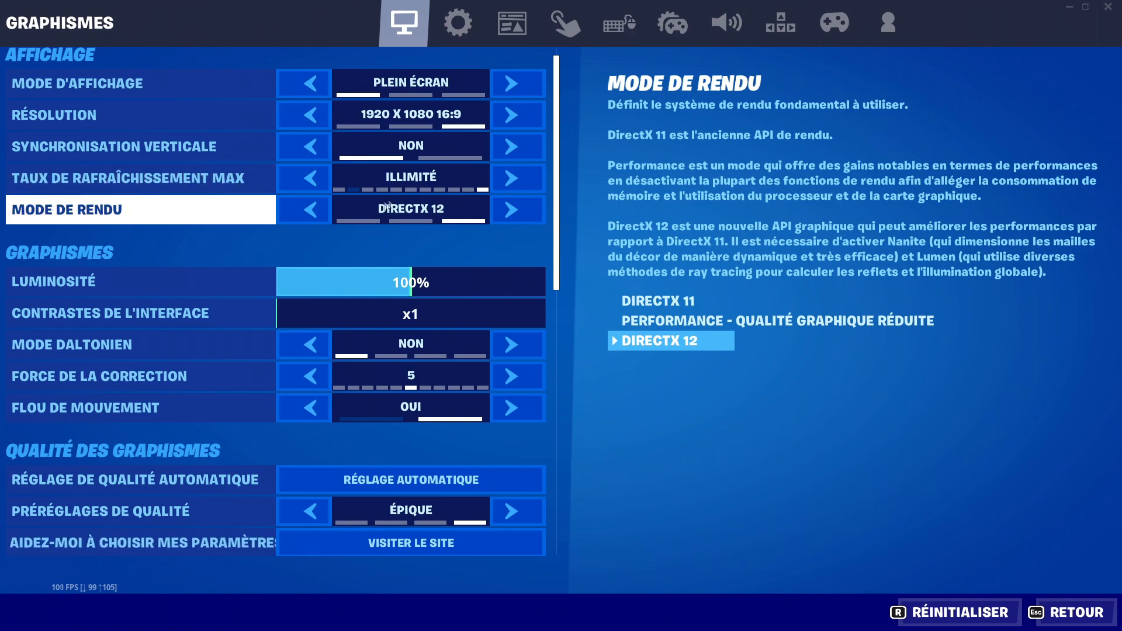
left_click(310, 219)
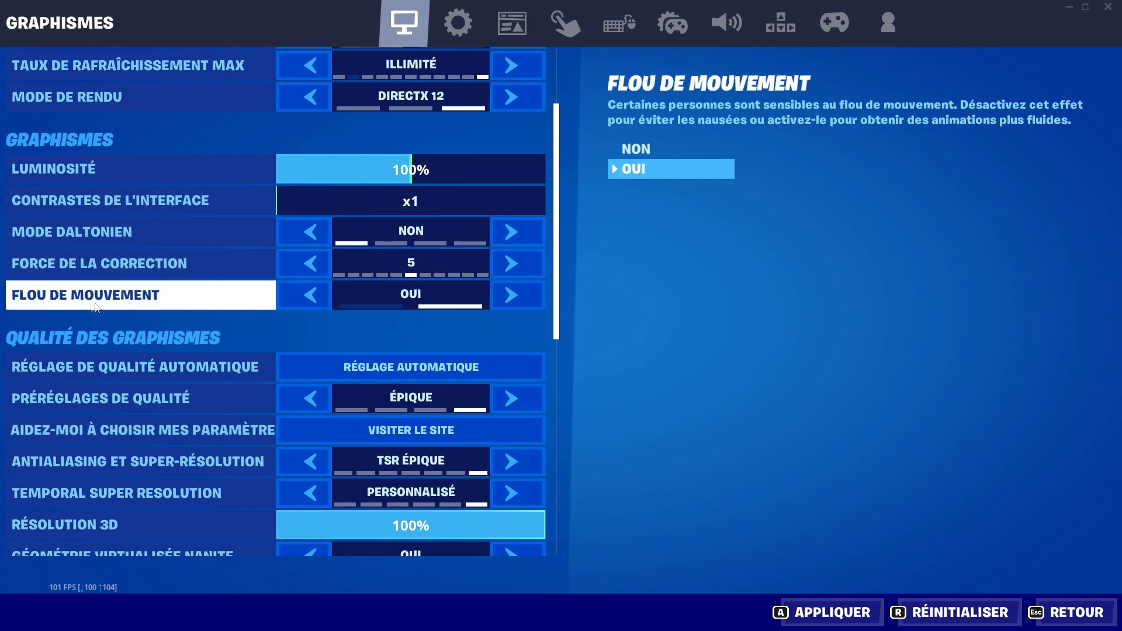
left_click(310, 295)
Step: Set Antialiasing et super-résolution to Désactivé and keep Résolution 3D at 100%
scroll(322, 315, "down", 4)
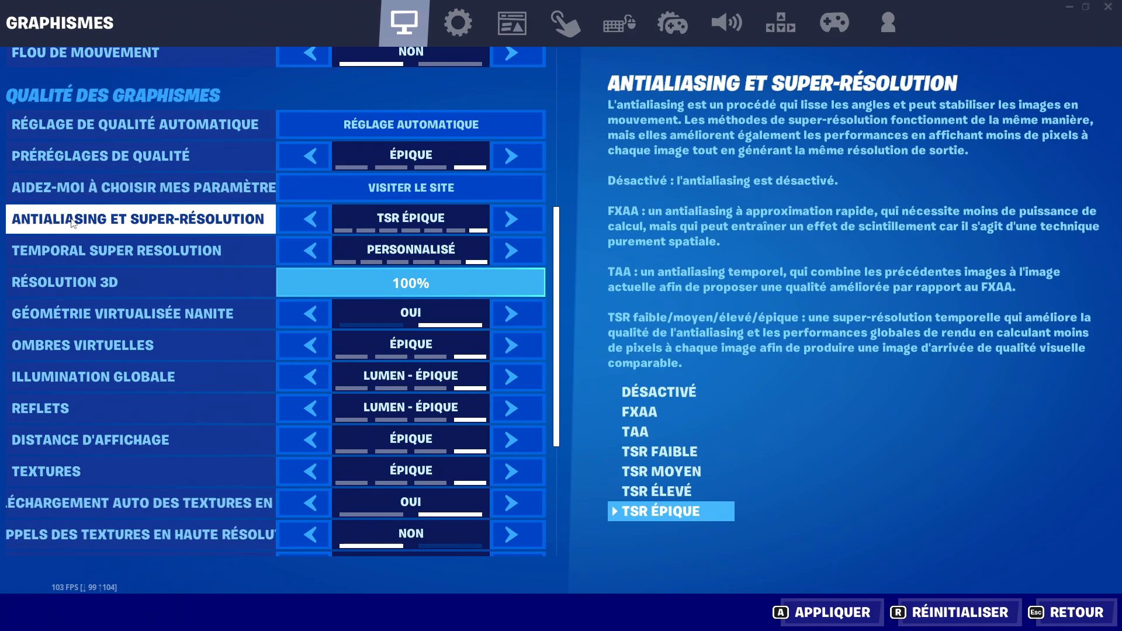
left_click(311, 220)
left_click(310, 220)
left_click(310, 220)
left_click(311, 220)
left_click(310, 220)
left_click(311, 220)
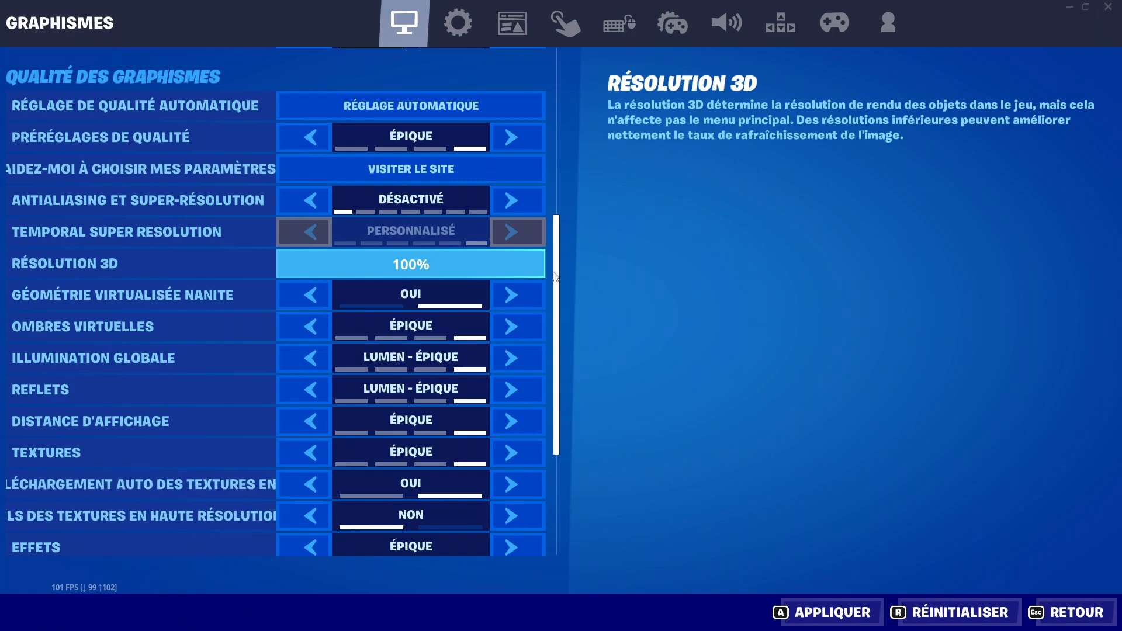
left_click_drag(534, 264, 576, 266)
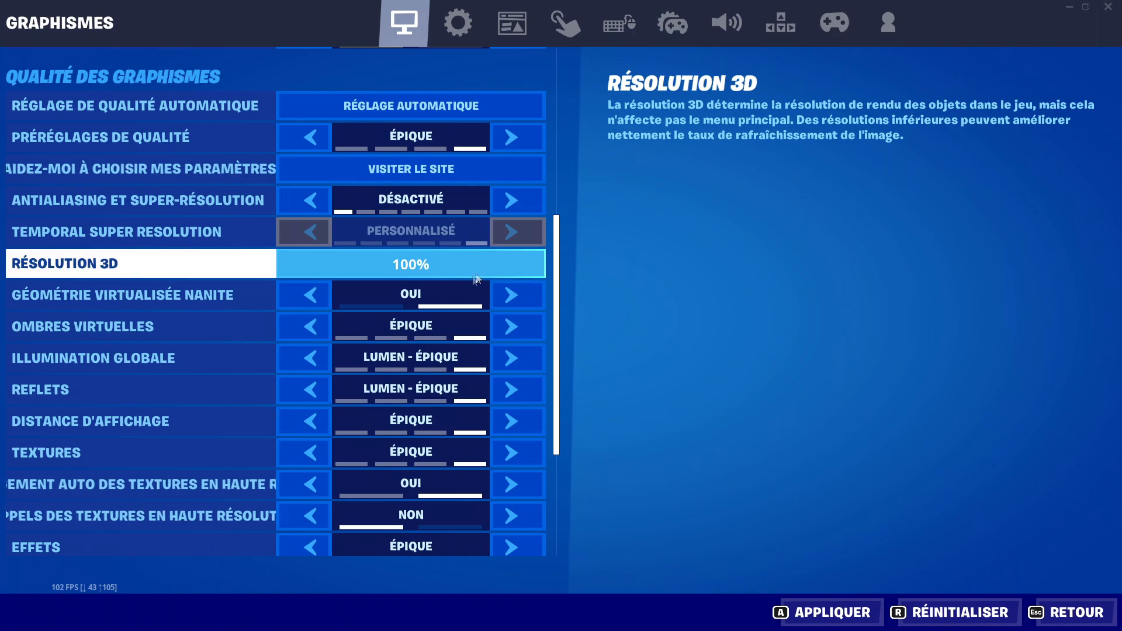
Step: Disable Géométrie virtualisée Nanite, Ombres, Illumination globale and Reflets in the graphics quality settings
left_click(289, 295)
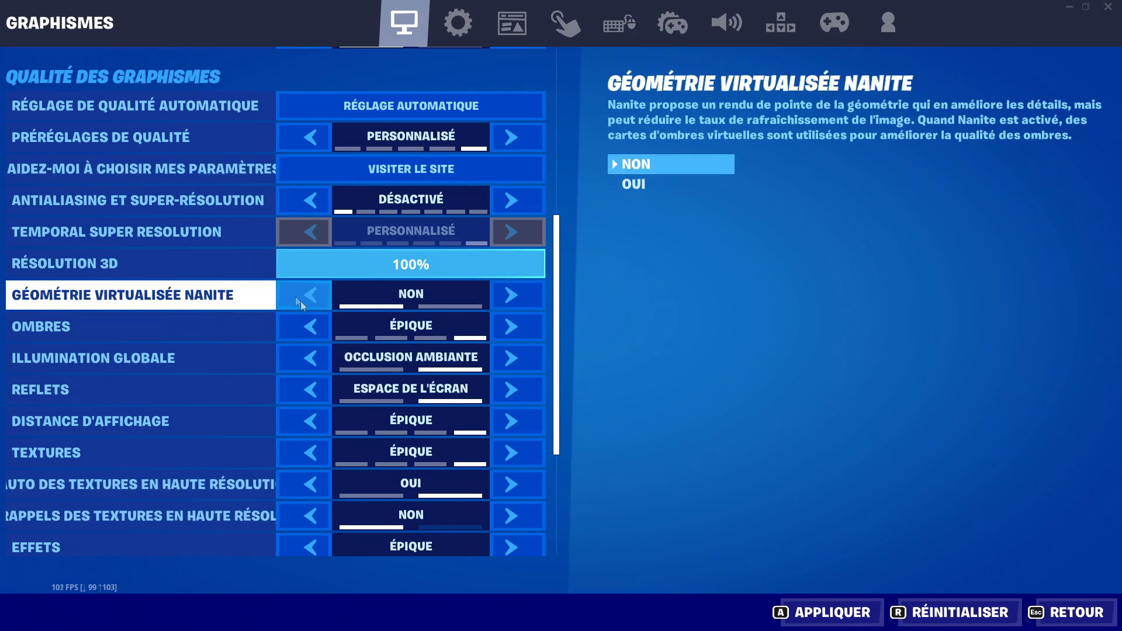
left_click(509, 325)
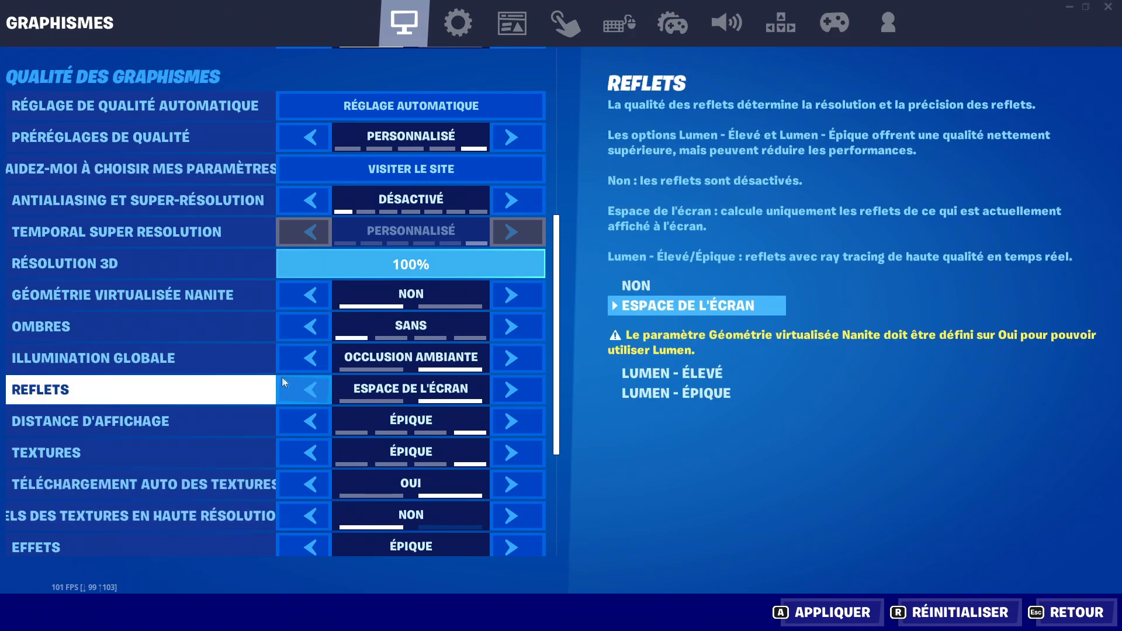
left_click(435, 362)
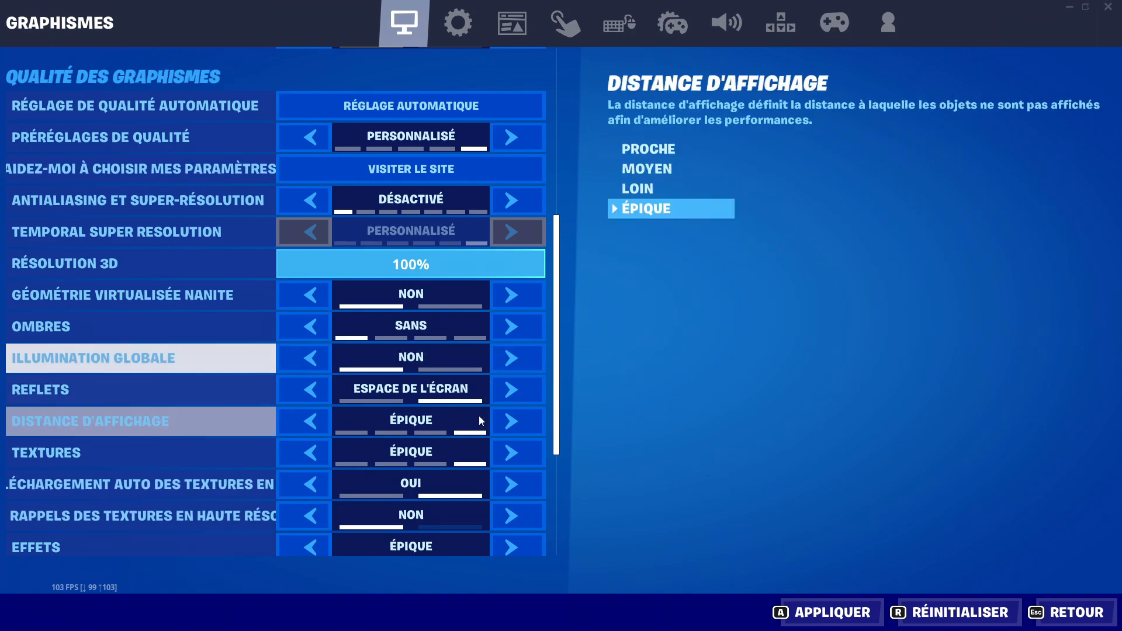
left_click(381, 398)
Step: Set Distance d'affichage to Moyen and Textures to Faible, with automatic high-resolution texture download off
left_click(404, 431)
scroll(387, 475, "down", 1)
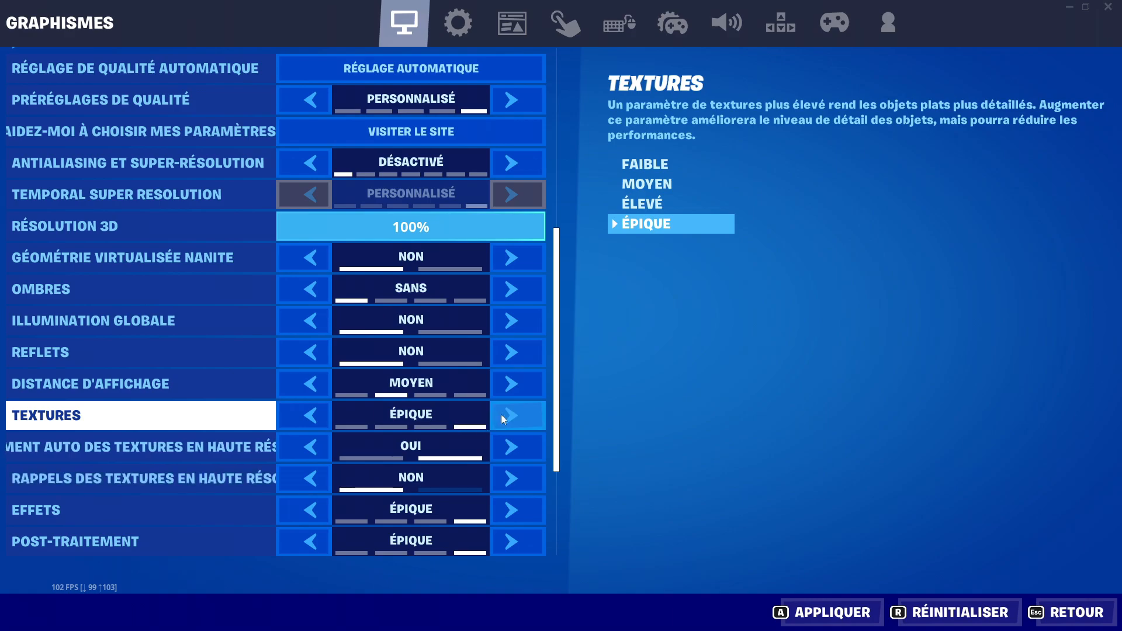
left_click(508, 416)
scroll(508, 416, "down", 1)
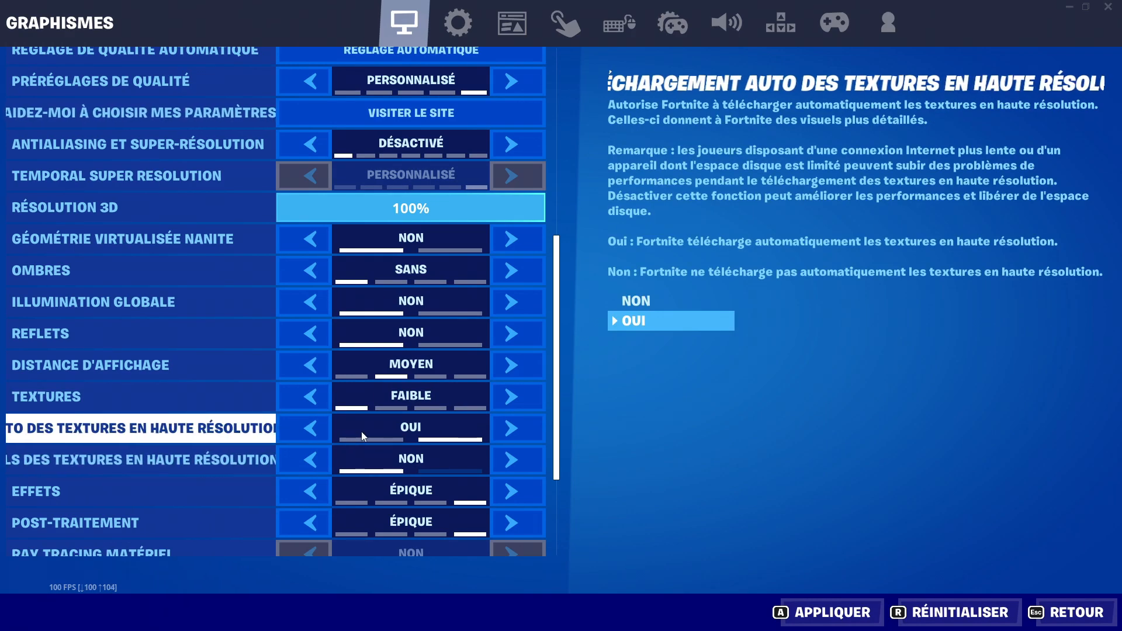
left_click(308, 437)
scroll(342, 408, "down", 2)
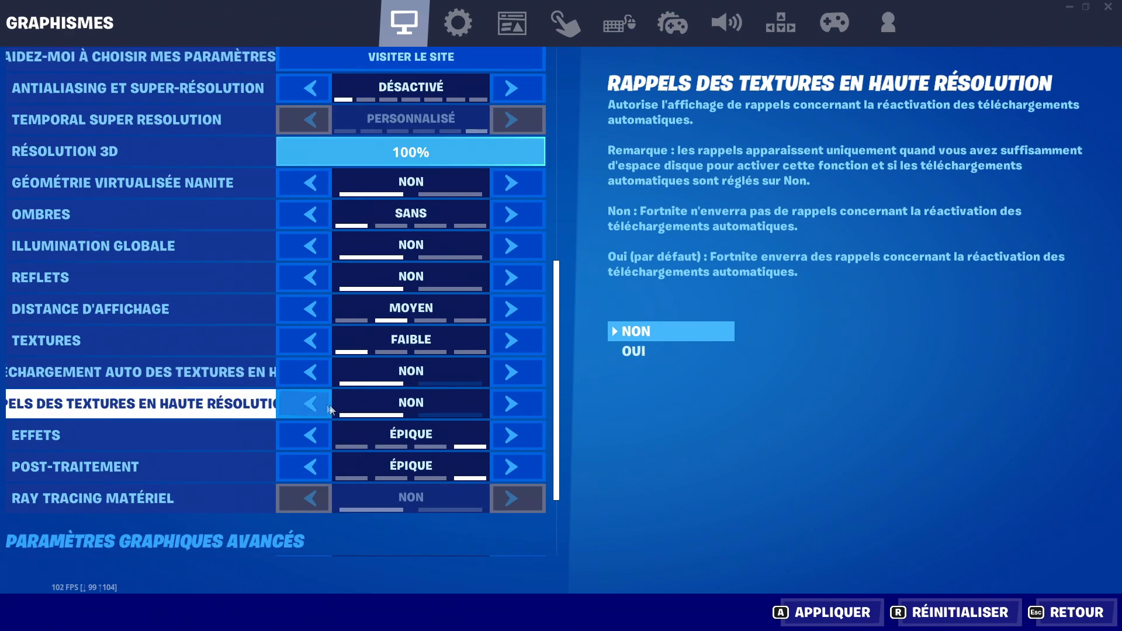
Step: Set both Effets and Post-traitement to Faible
scroll(496, 395, "down", 1)
left_click(496, 395)
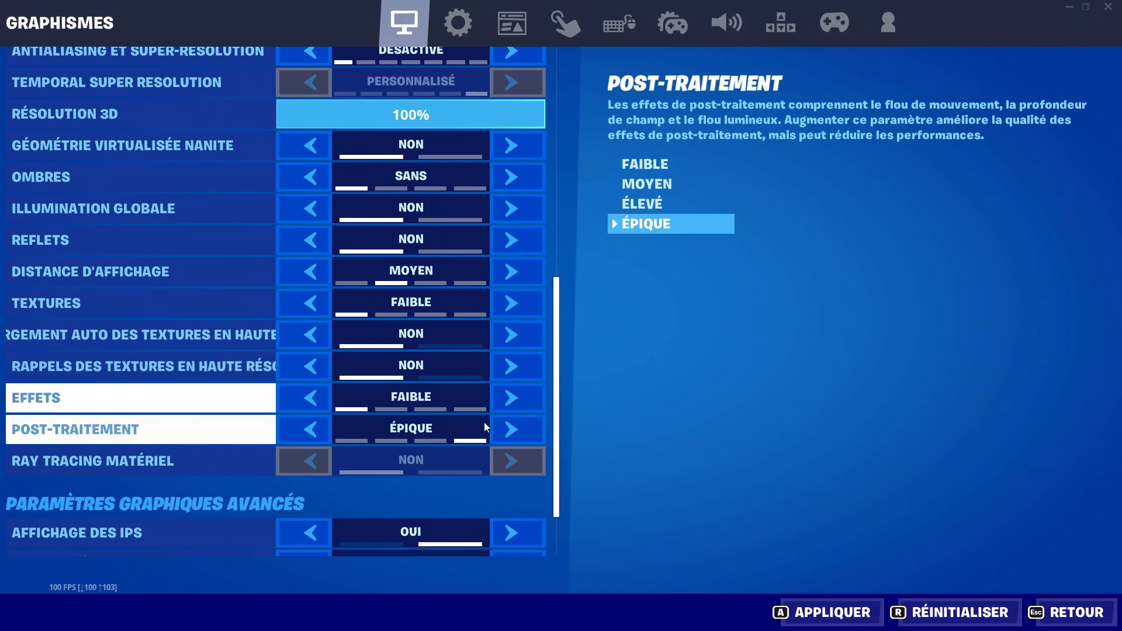
scroll(509, 430, "down", 1)
left_click(522, 419)
scroll(520, 420, "down", 3)
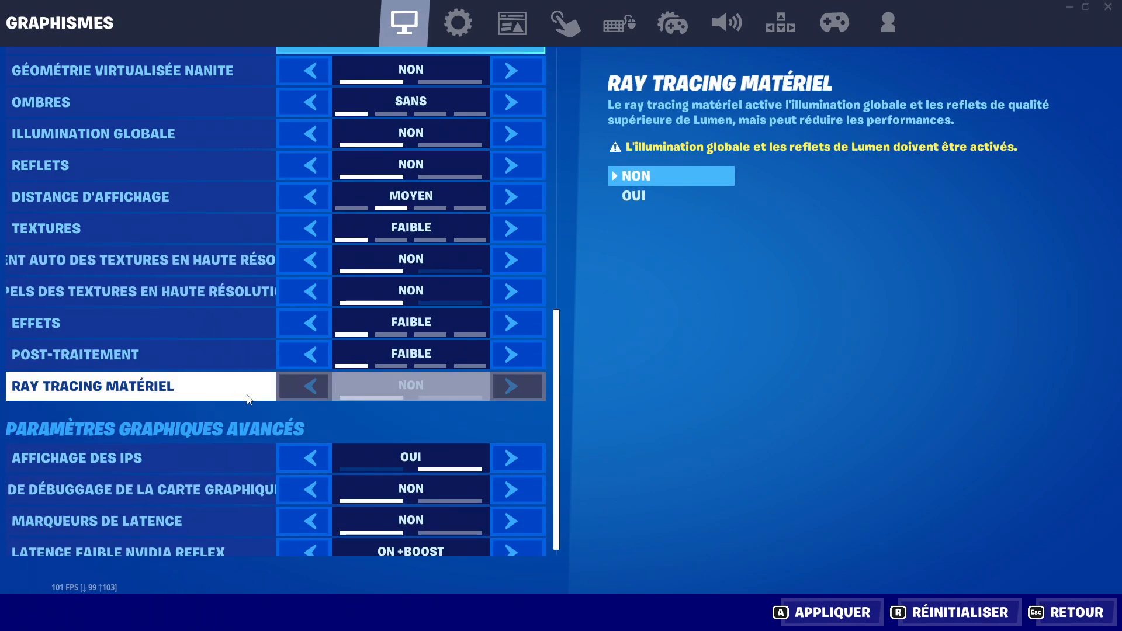
Step: Apply the changed graphics settings and acknowledge the restart notice
scroll(351, 450, "down", 1)
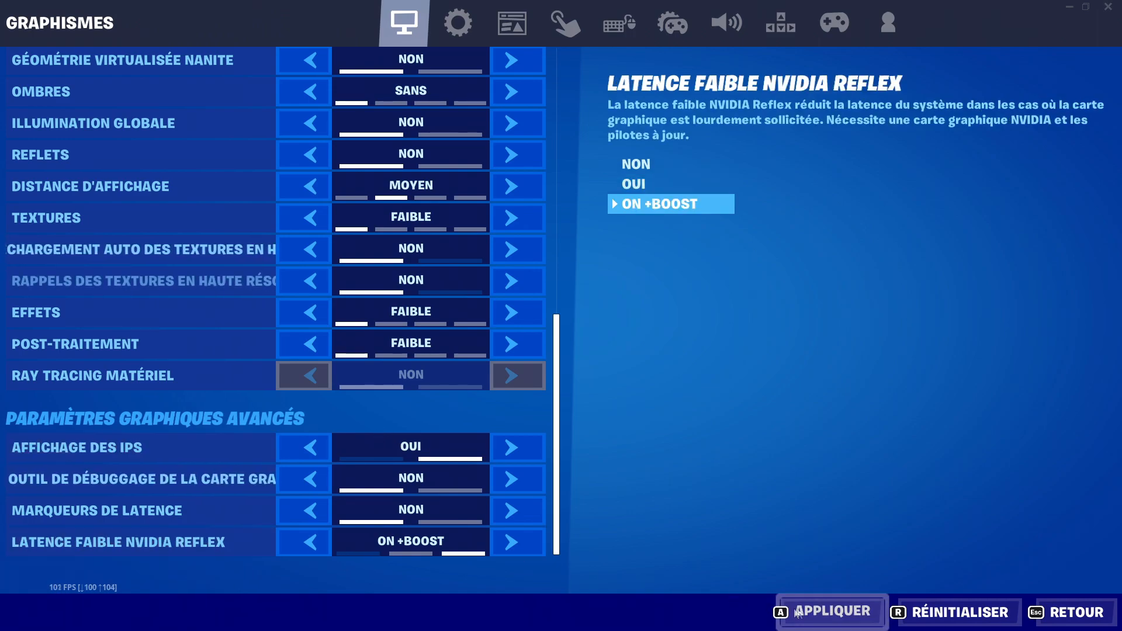
left_click(830, 613)
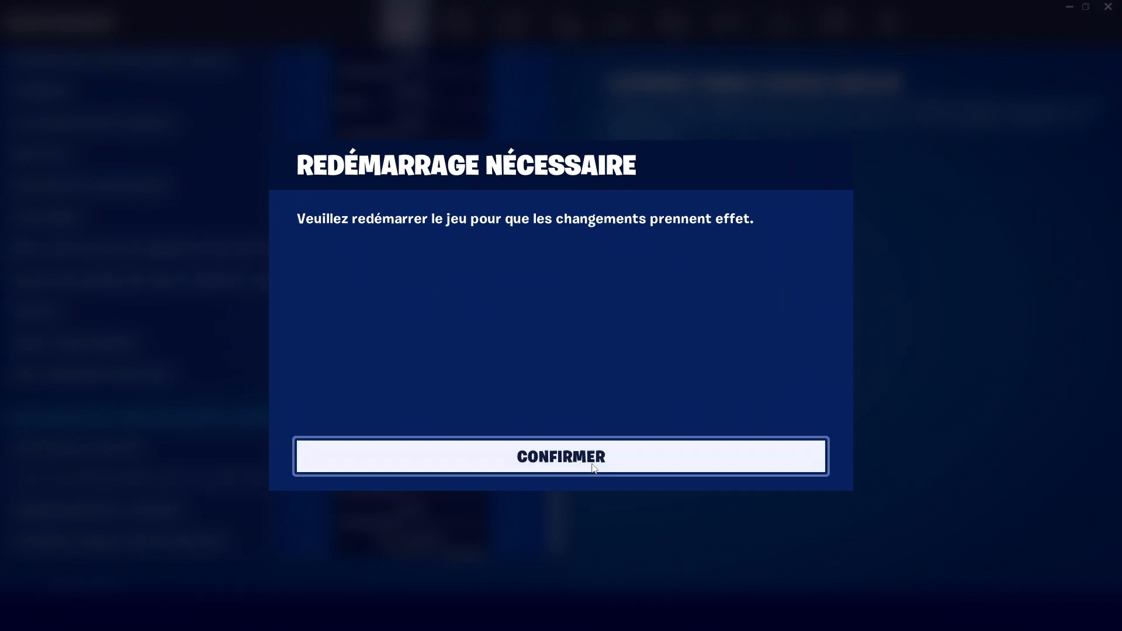
left_click(619, 456)
Step: Check the sound quality in the audio settings and close the game
scroll(476, 263, "up", 10)
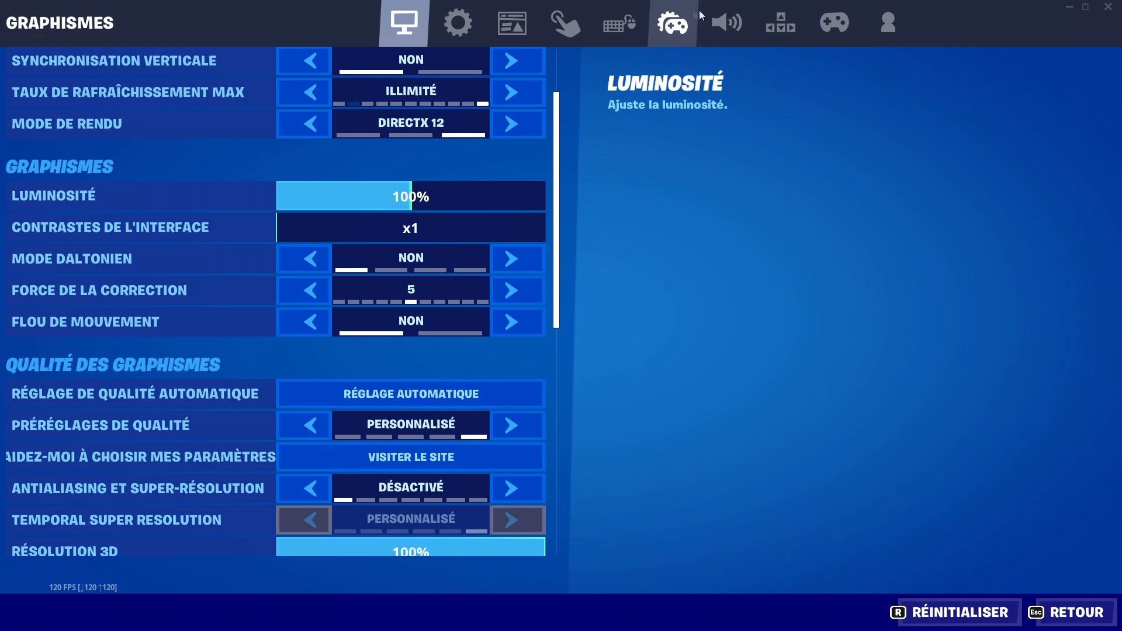
left_click(726, 22)
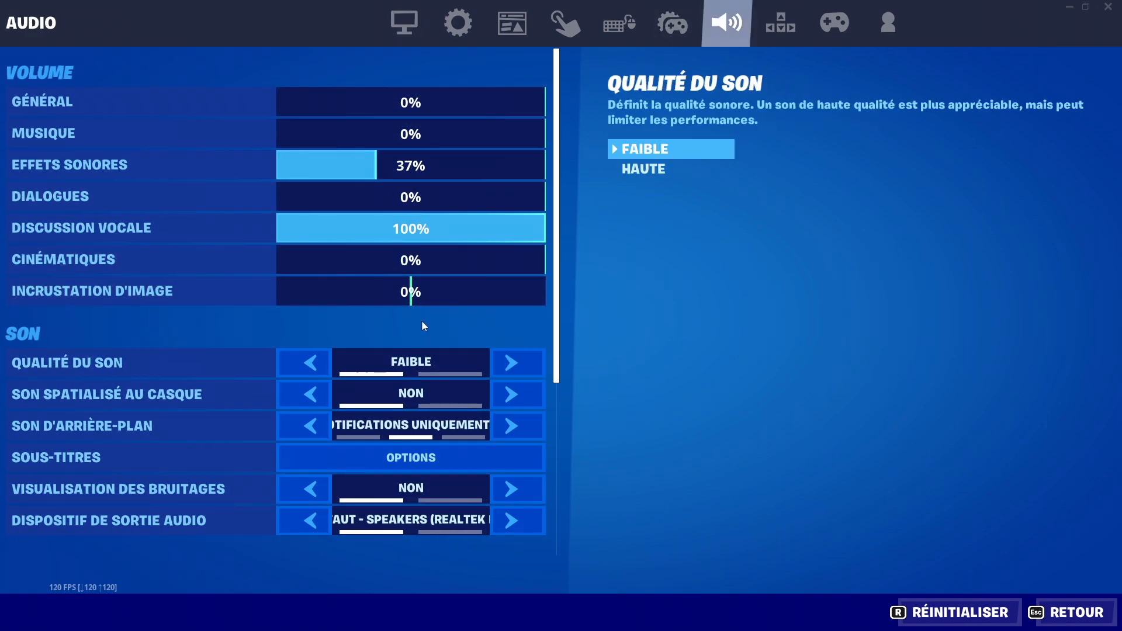
left_click_drag(556, 321, 557, 321)
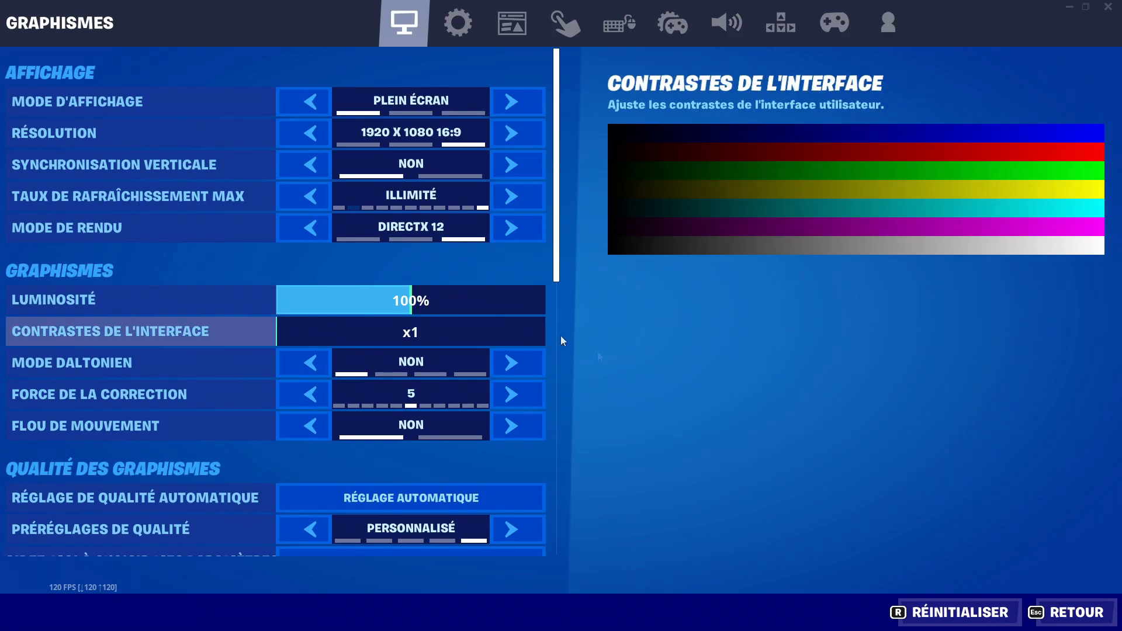
left_click(1108, 7)
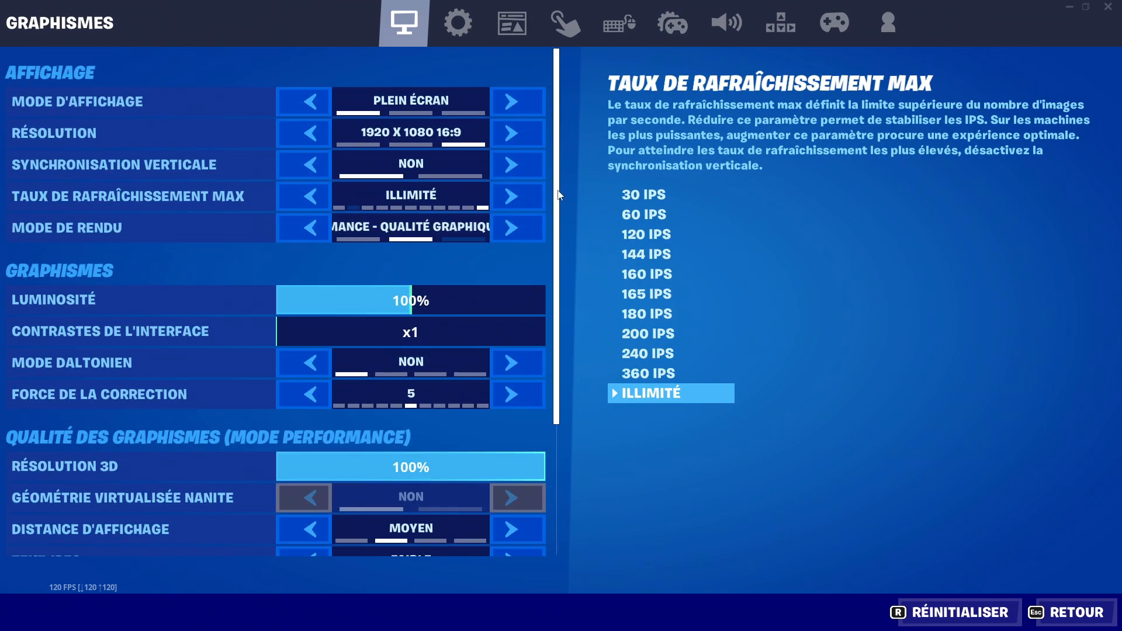
Step: Set Géométrie to Faible and Distance d'affichage to Proche in the performance-mode graphics quality settings
left_click_drag(558, 195, 557, 331)
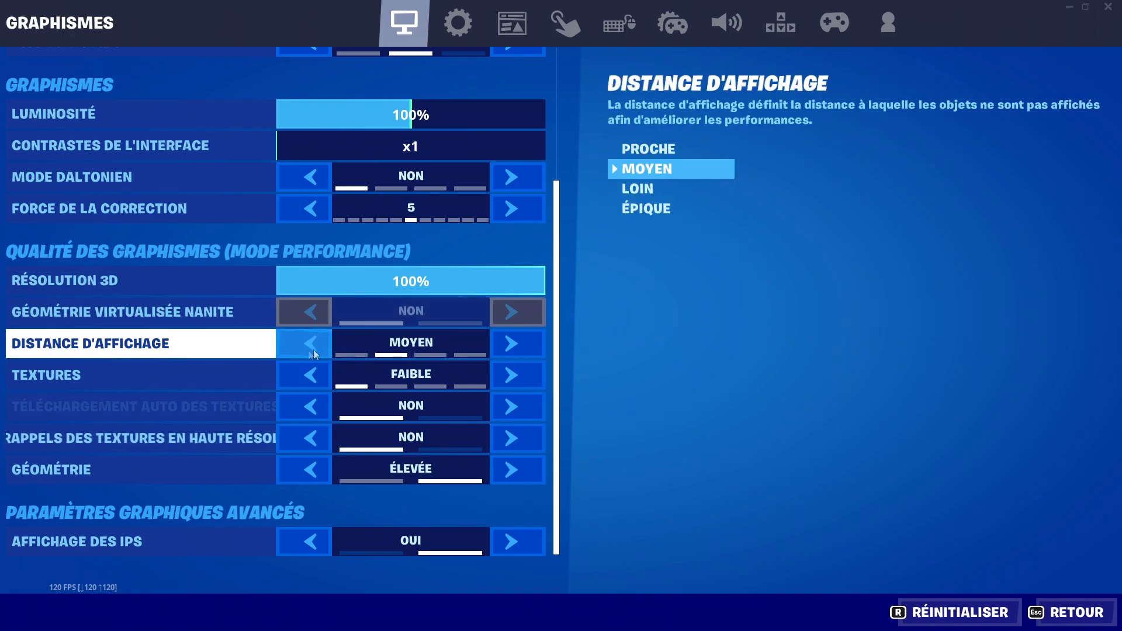
left_click(323, 470)
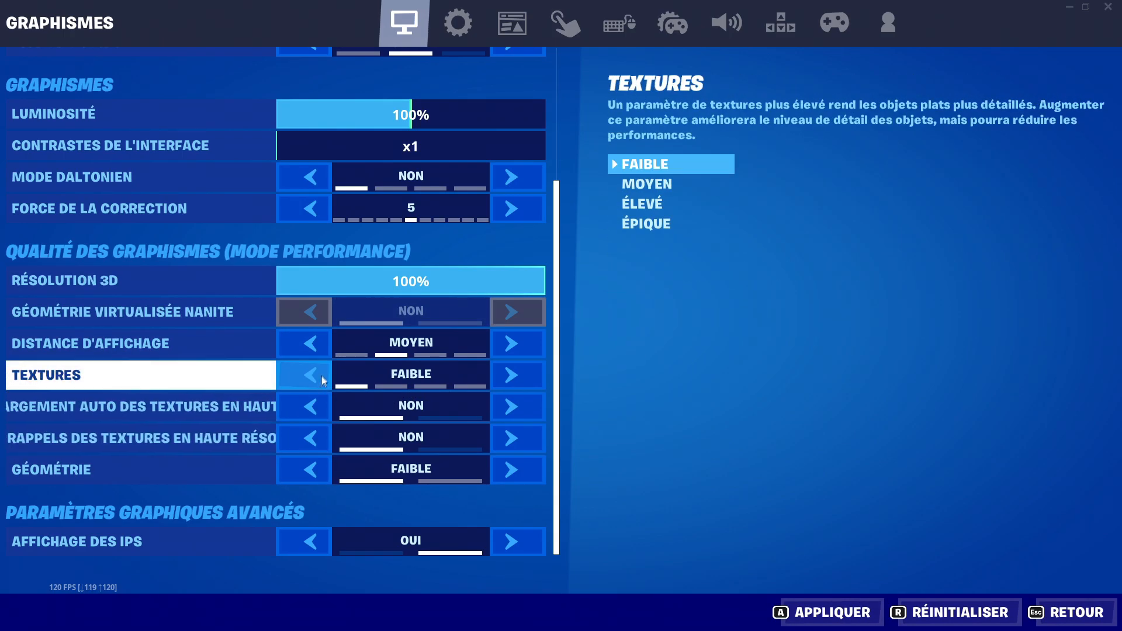
left_click(324, 344)
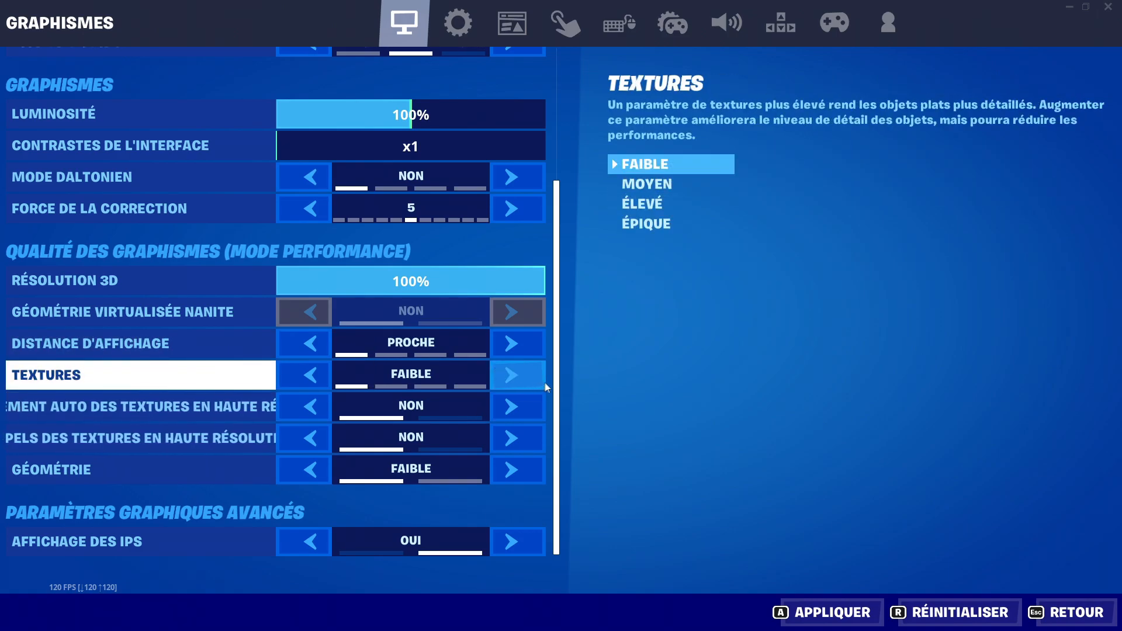
Step: Apply the performance-mode graphics settings and leave the settings screen
scroll(473, 506, "up", 2)
scroll(473, 502, "up", 1)
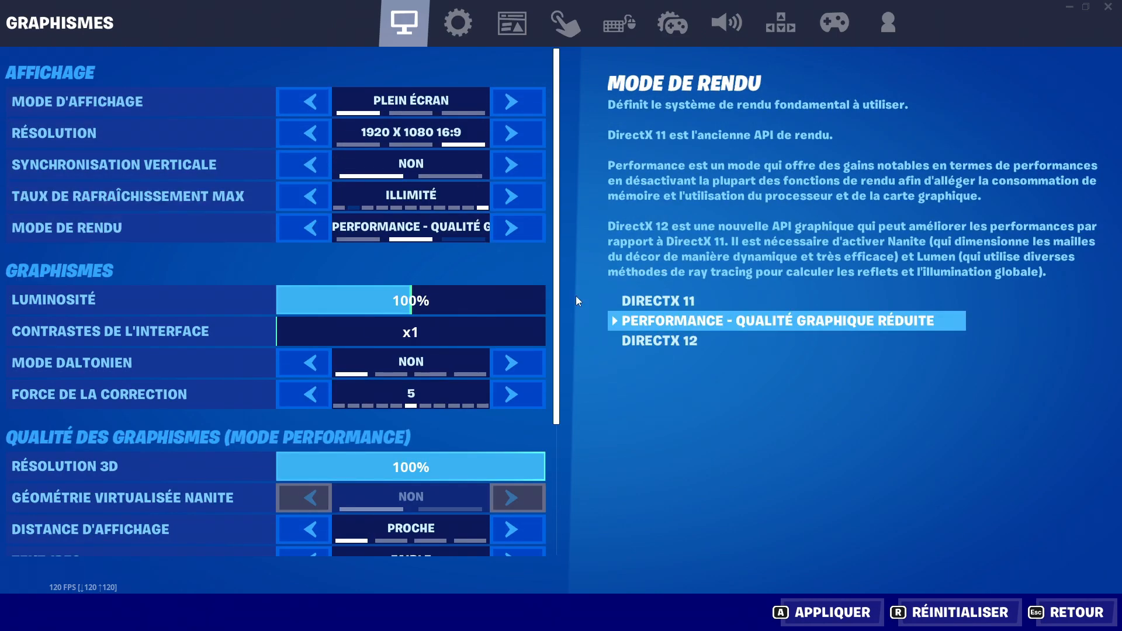
left_click(833, 613)
left_click(1080, 612)
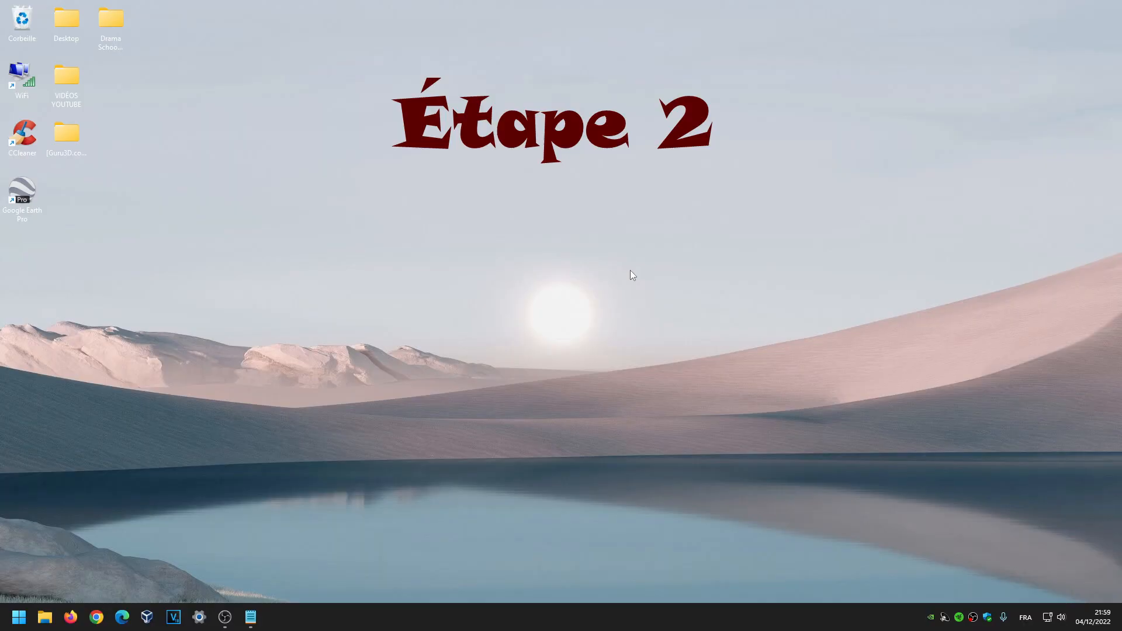
Step: Search Windows for "mode jeu" and open the Mode Jeu settings
left_click(10, 619)
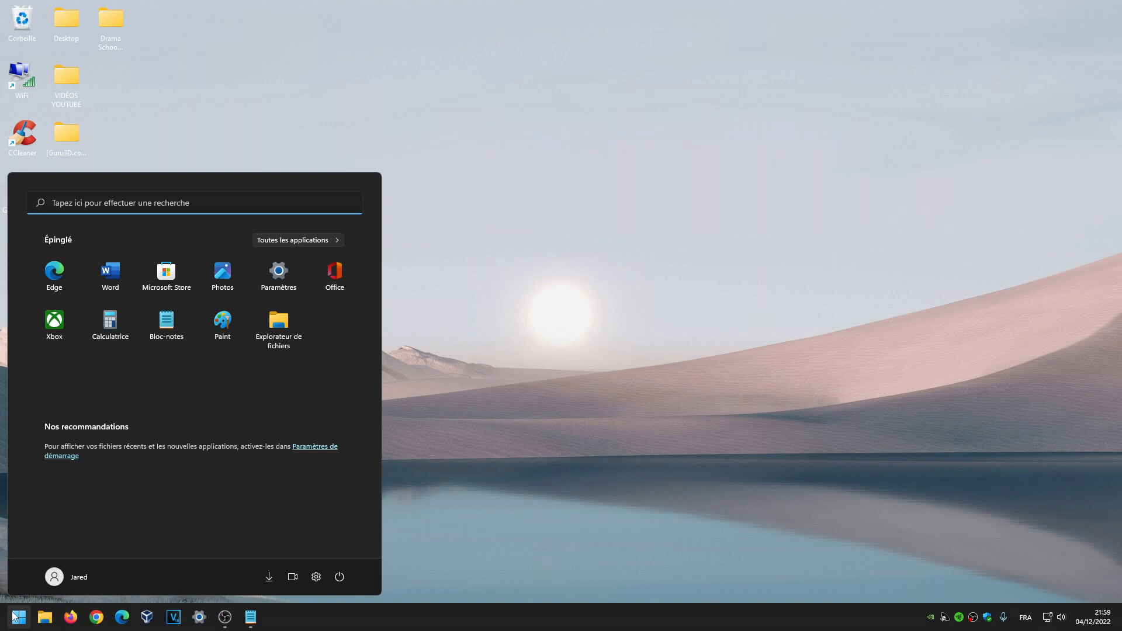
type("mode jeu")
left_click(79, 299)
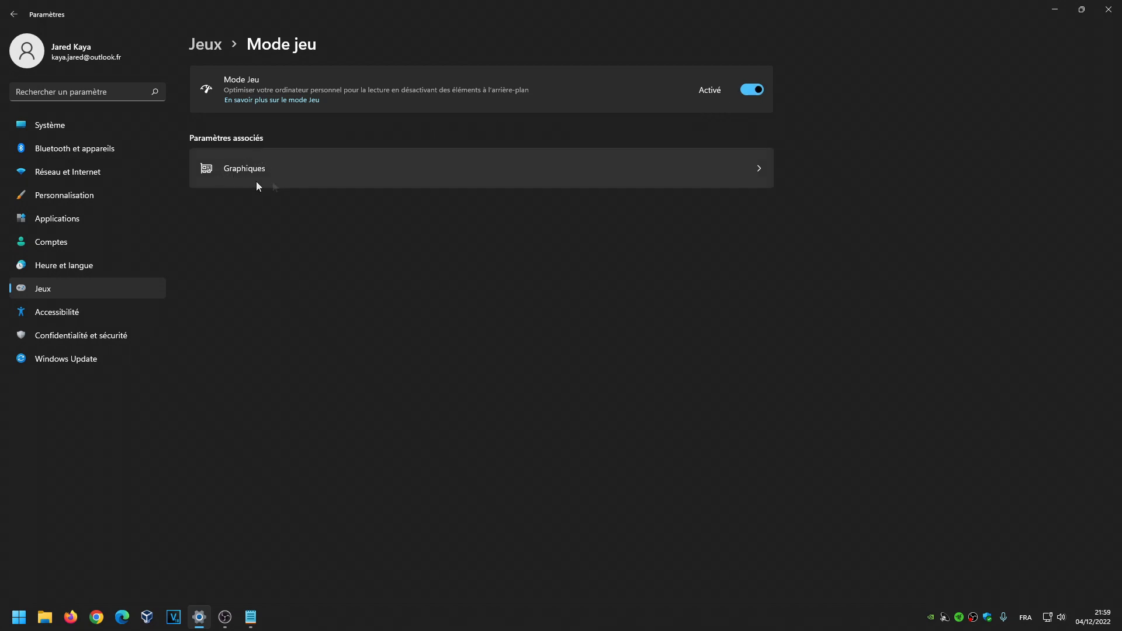
Step: Go to the related Graphiques settings and open the default graphics settings
left_click(280, 175)
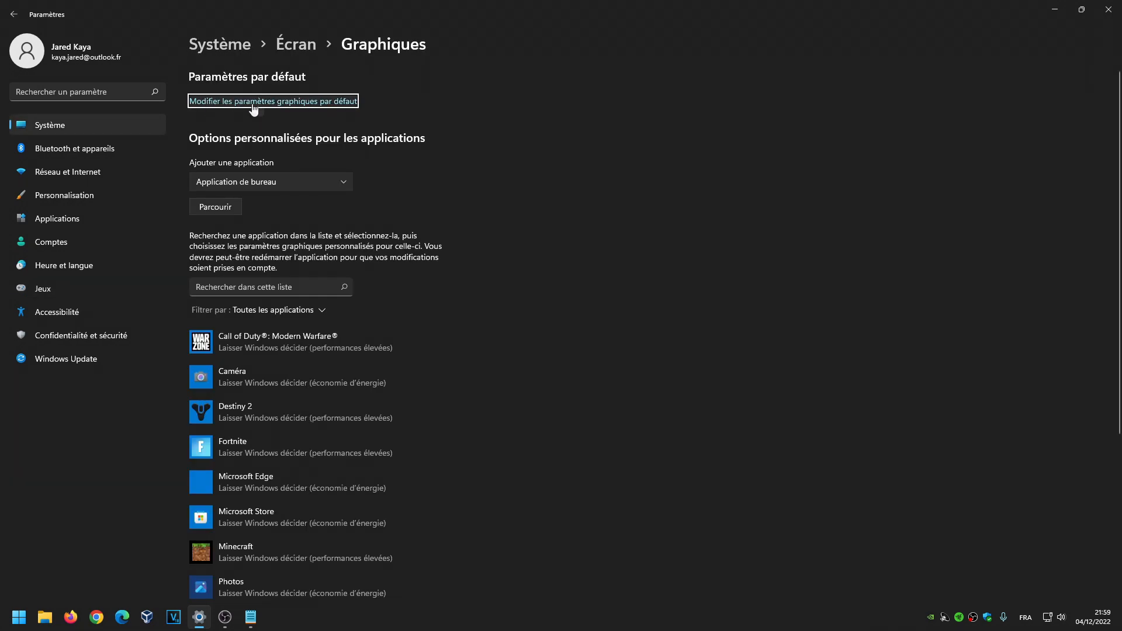
left_click(324, 103)
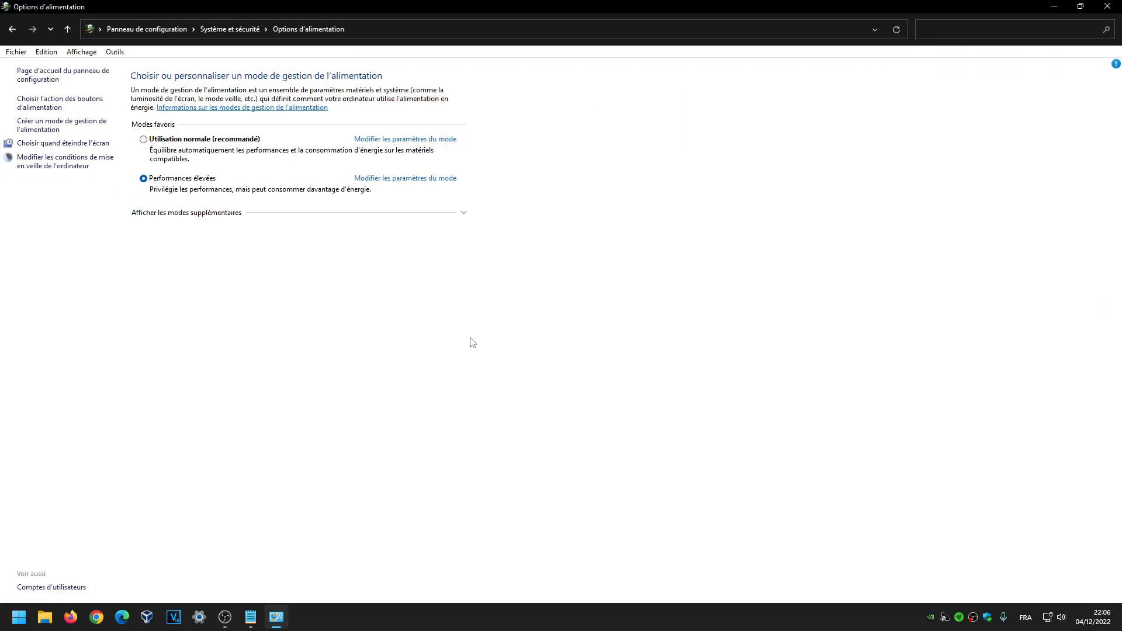
Step: Show the additional power plans, select Performances optimales, and close the power options
left_click(465, 216)
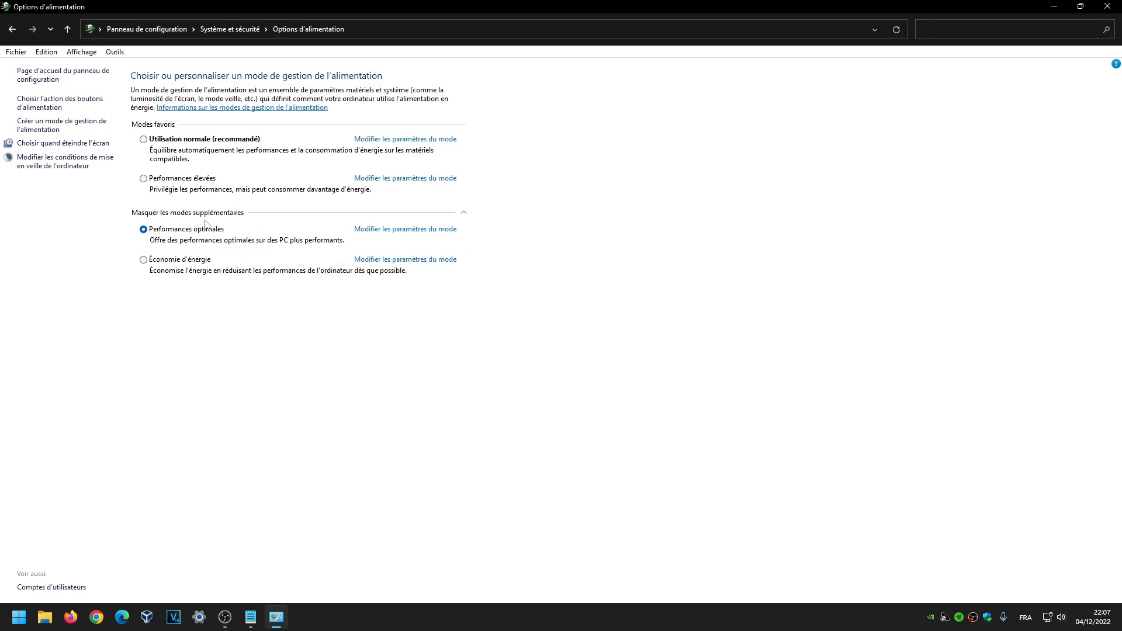
left_click(1109, 6)
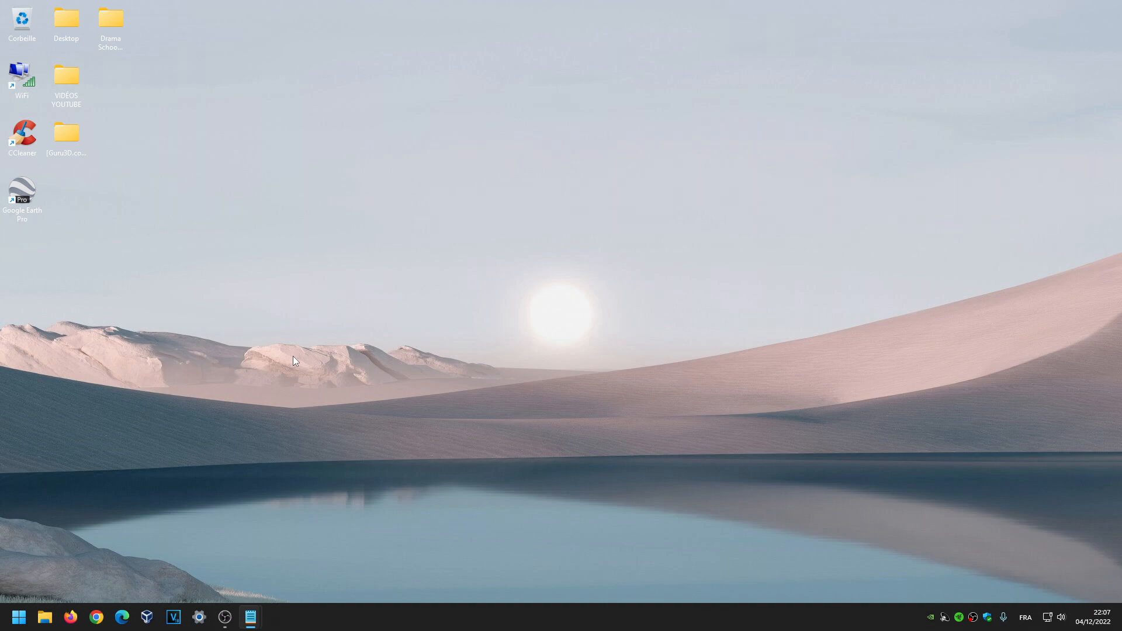
Step: Search Windows for "cmd" and run Invite de commandes as administrator
left_click(17, 618)
type("cmd")
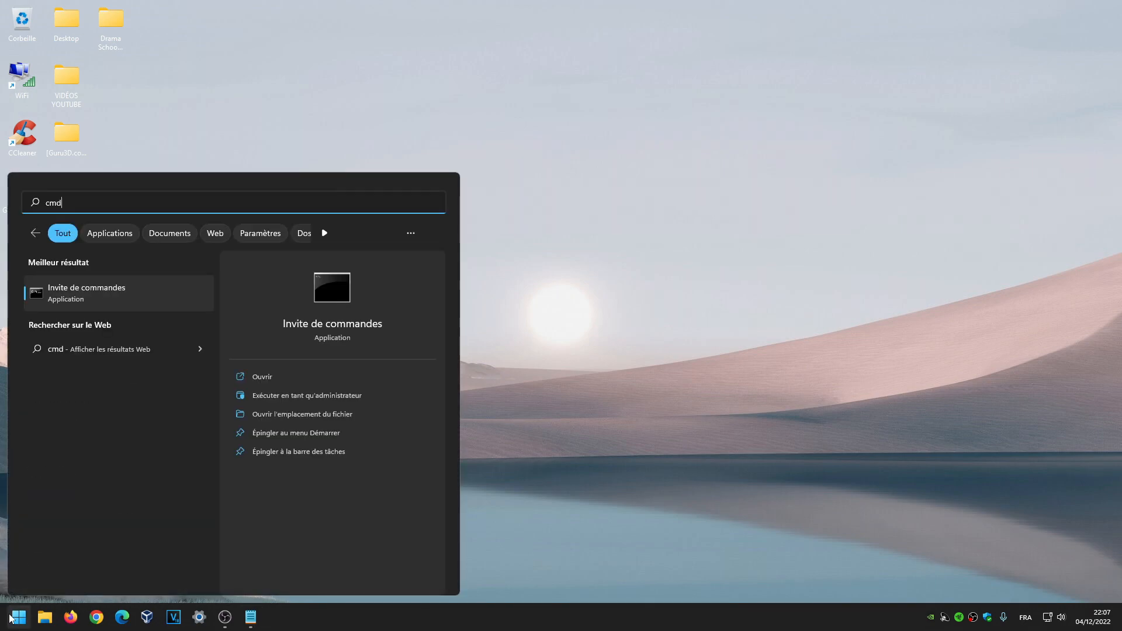
right_click(104, 292)
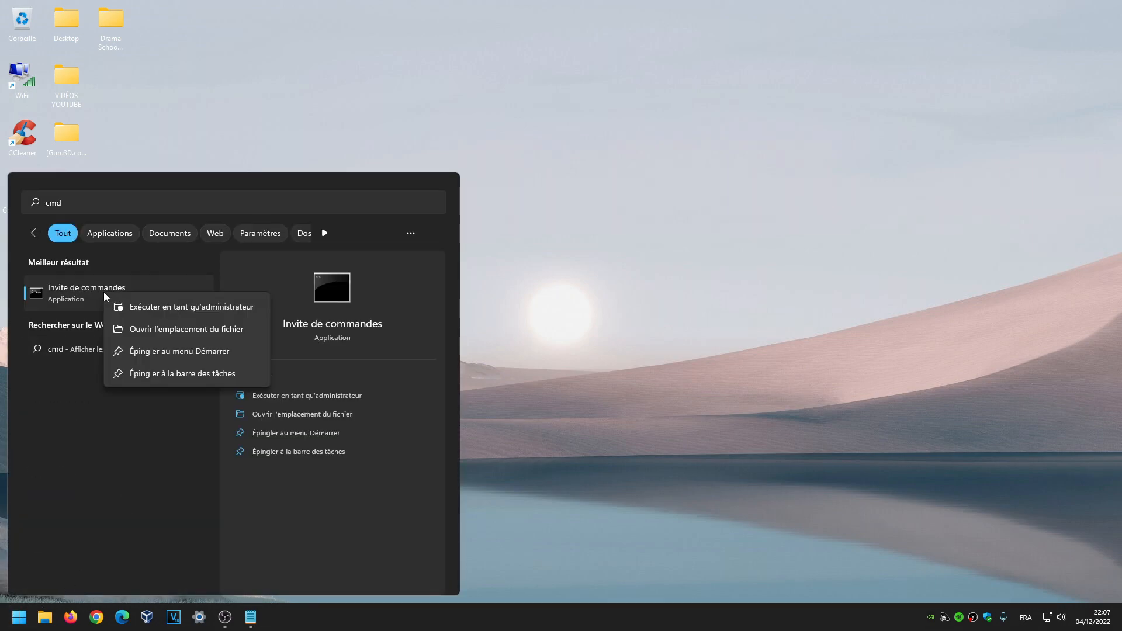
left_click(143, 308)
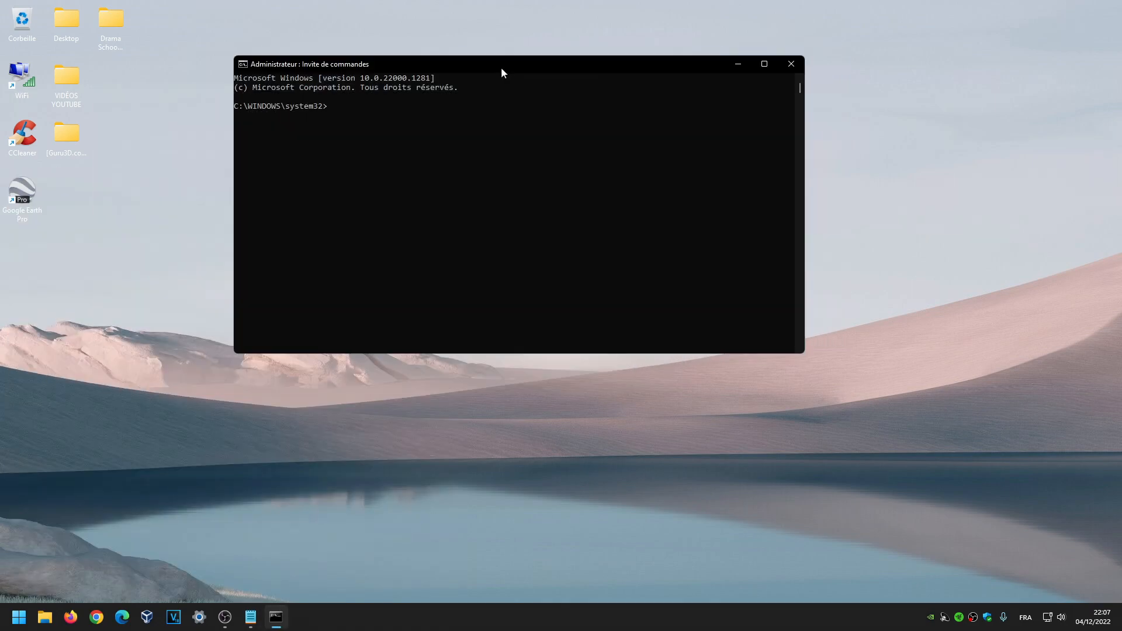
Step: Copy the "powercfg -duplicatescheme e9a42b02-d5df-448d-aa00-03f14749eb61" command from the open Bloc-notes note and minimize the note
left_click(250, 617)
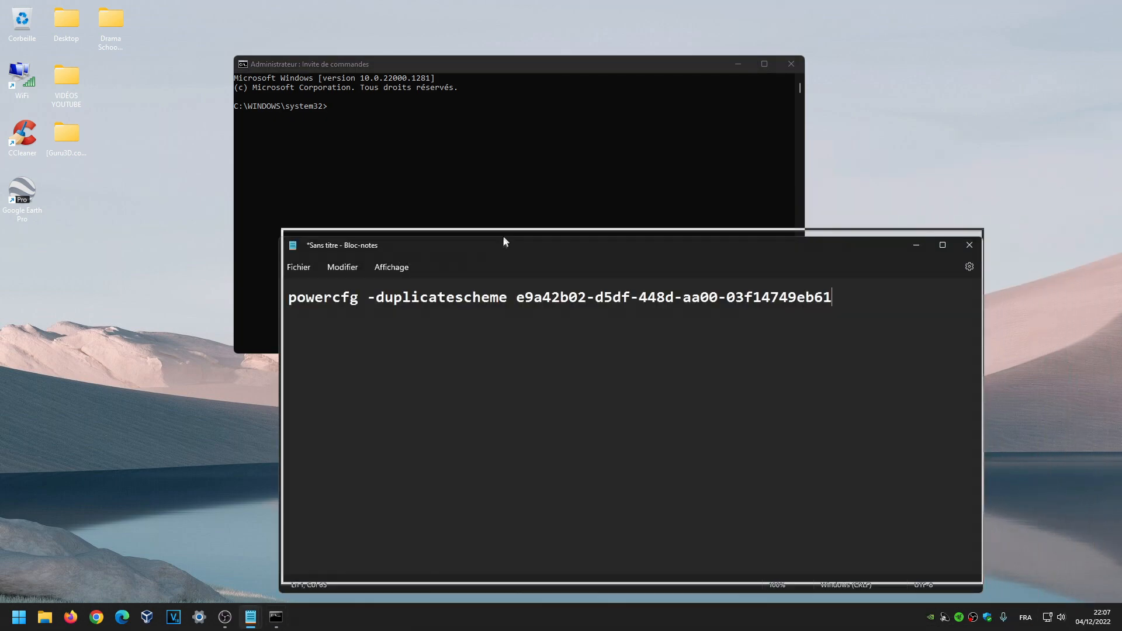
left_click_drag(503, 244, 507, 218)
left_click_drag(837, 272, 294, 273)
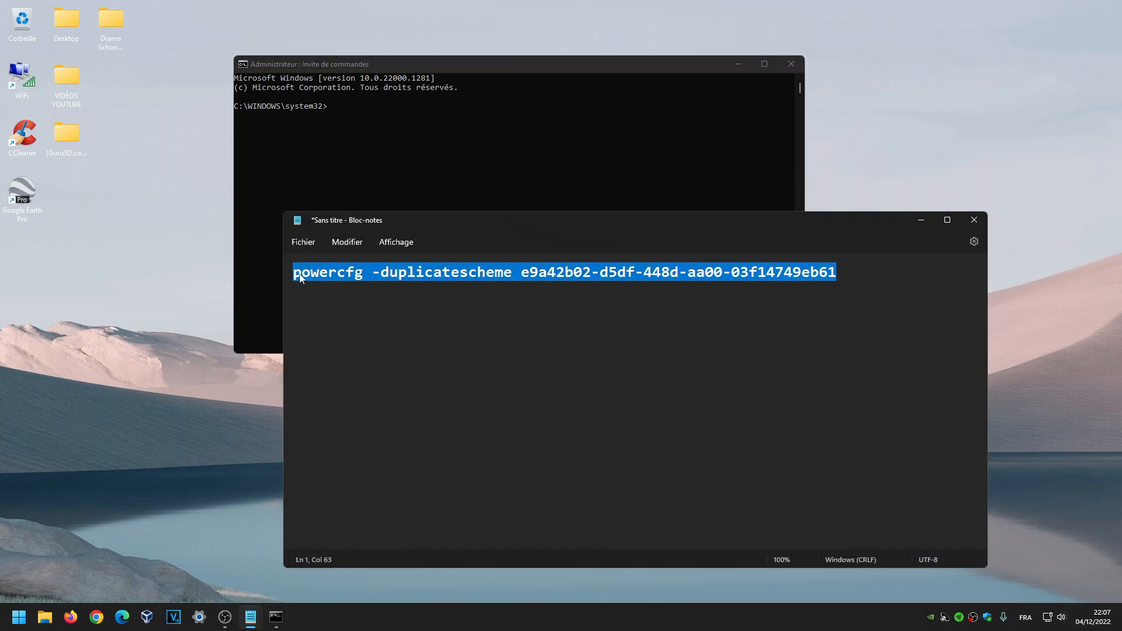
right_click(824, 275)
left_click(842, 332)
left_click(921, 220)
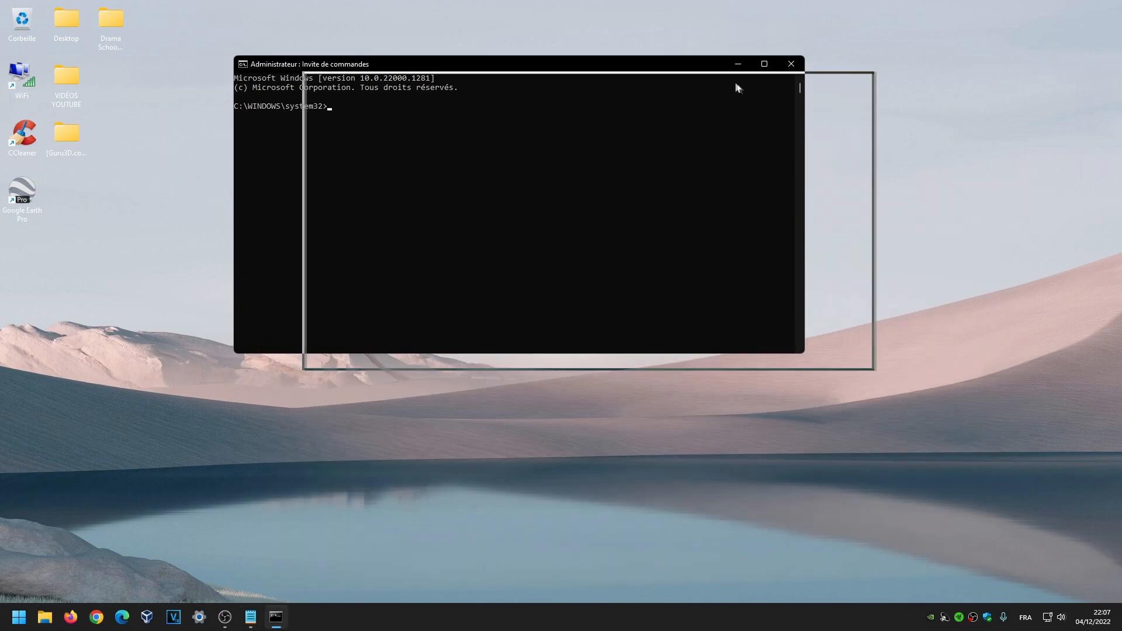
Step: Paste and run the copied powercfg command in the administrator command prompt, and close the prompt
left_click_drag(735, 87, 743, 89)
right_click(494, 139)
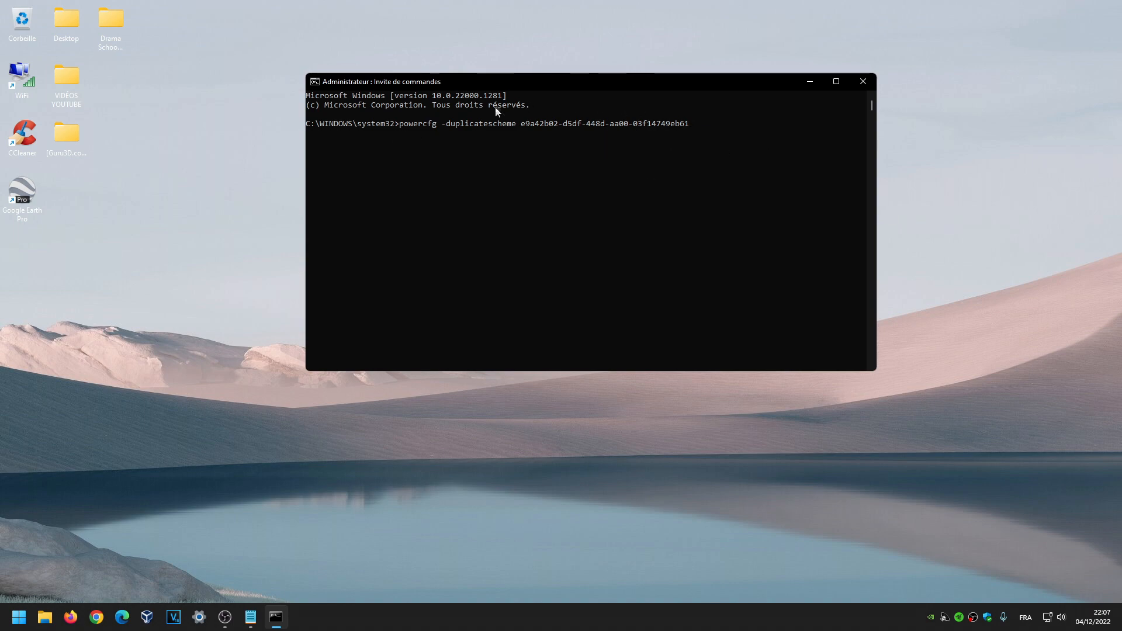
key("Return")
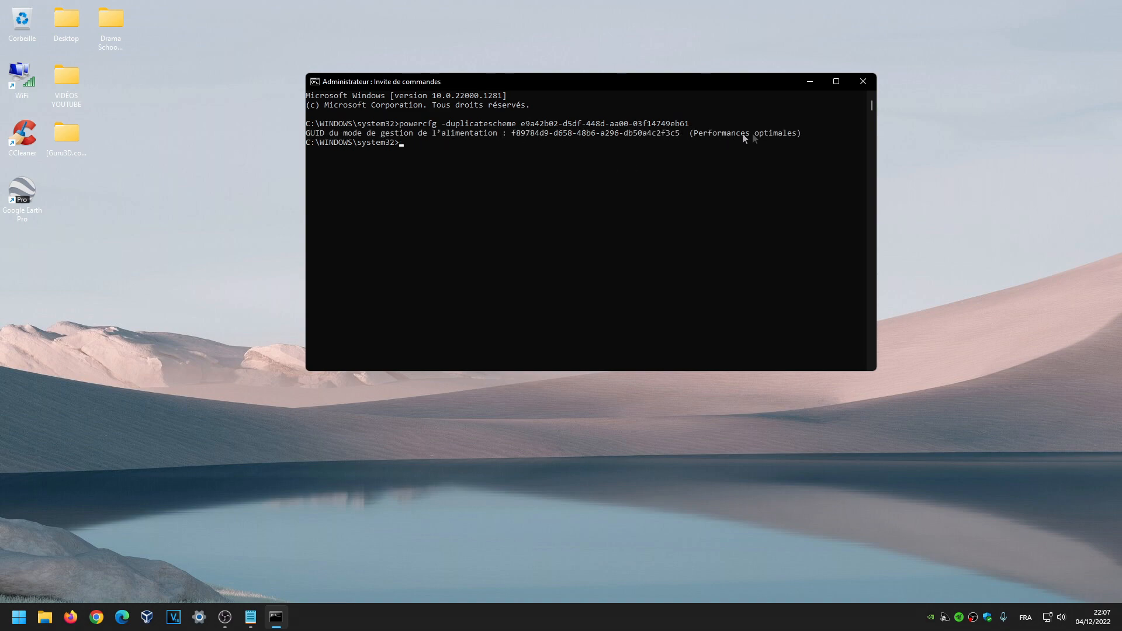
left_click(864, 85)
Step: Search Windows for "panneau de configuration" and open Options d'alimentation under Système et sécurité
key("super")
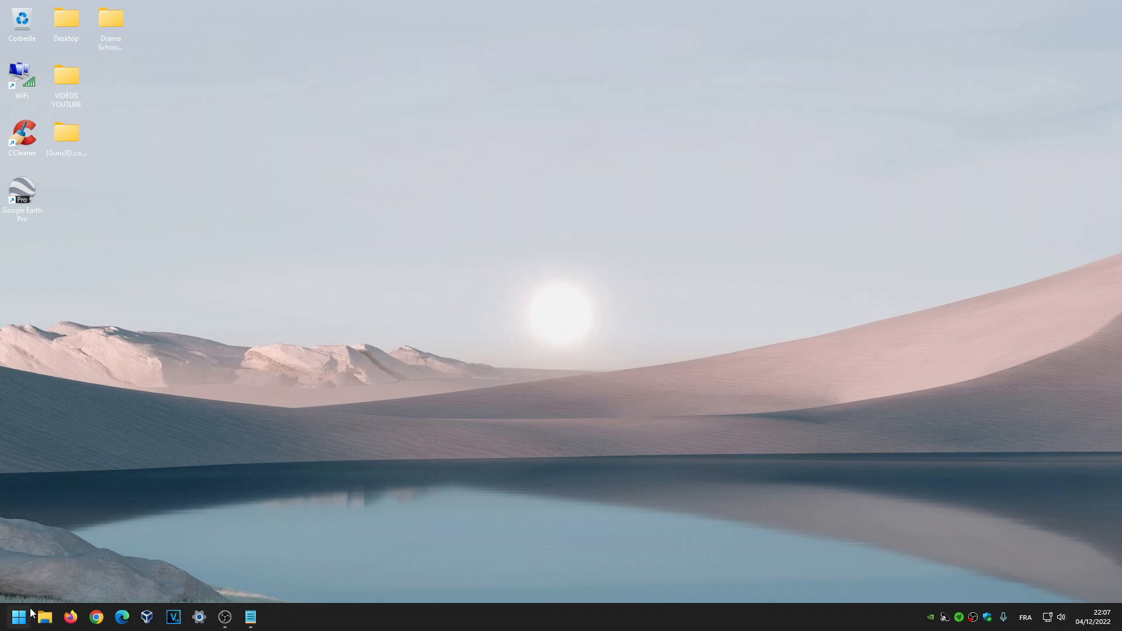
type("panneau de configuration")
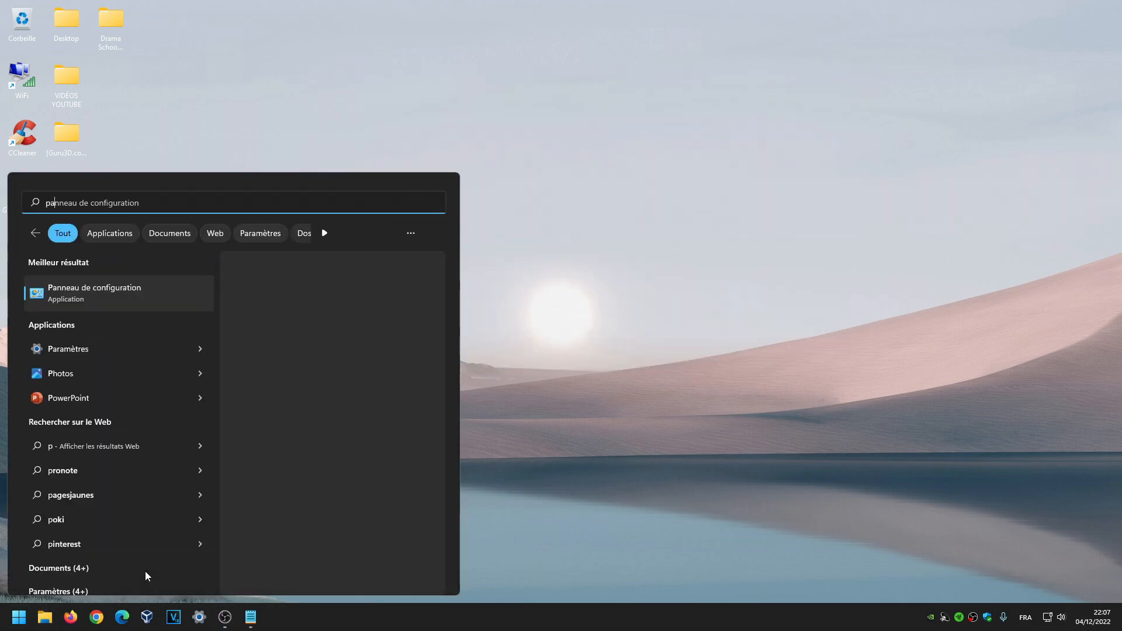
left_click(143, 300)
left_click(447, 107)
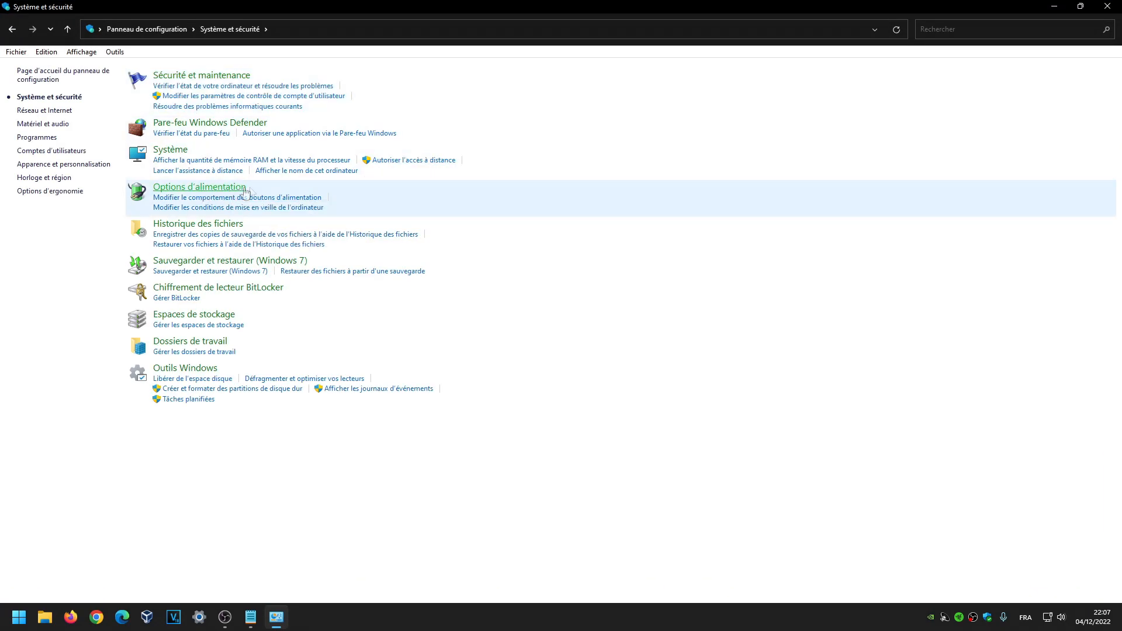
left_click(235, 189)
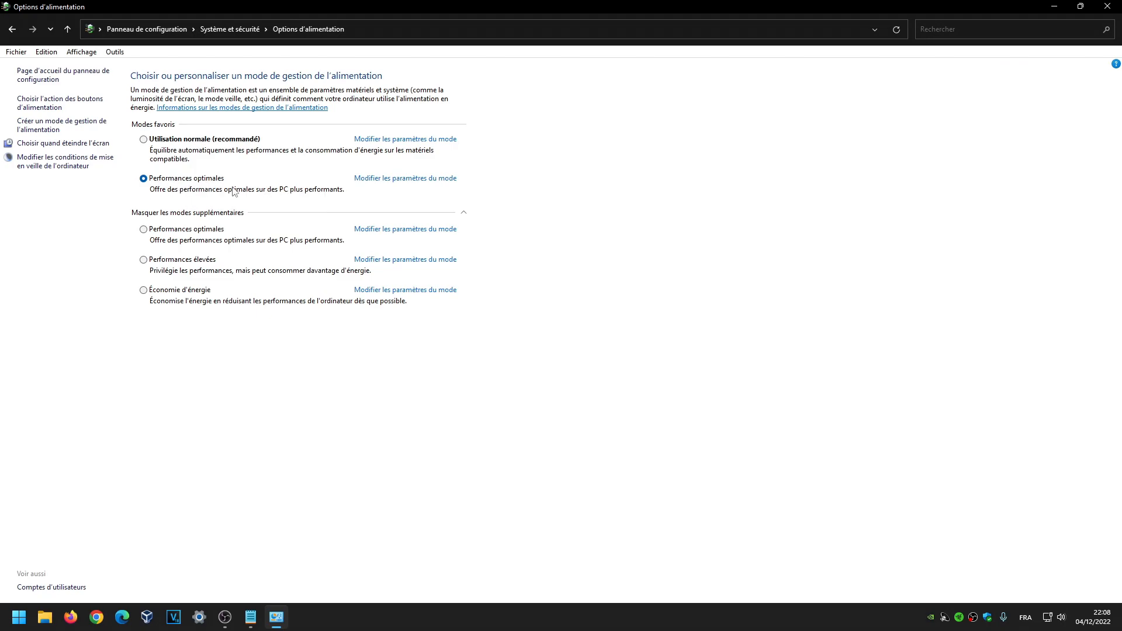
Step: Switch to the Performances élevées power plan and delete the duplicate Performances optimales plan with the 2-hour screen timeout
left_click(182, 261)
left_click(385, 186)
left_click(423, 209)
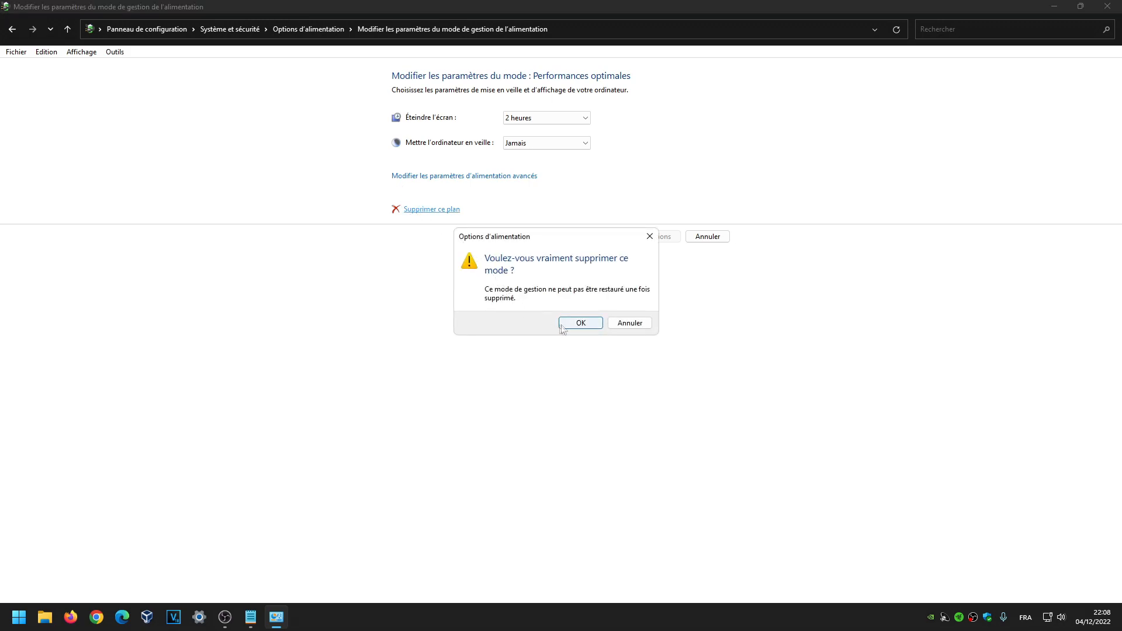
left_click(570, 323)
left_click(405, 229)
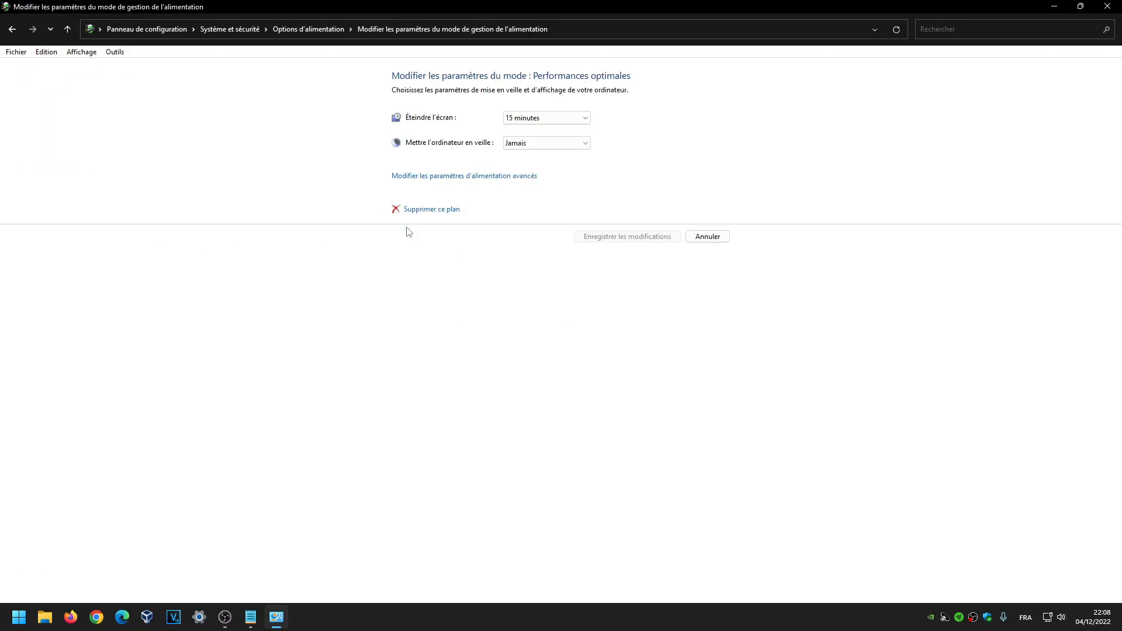
left_click(430, 214)
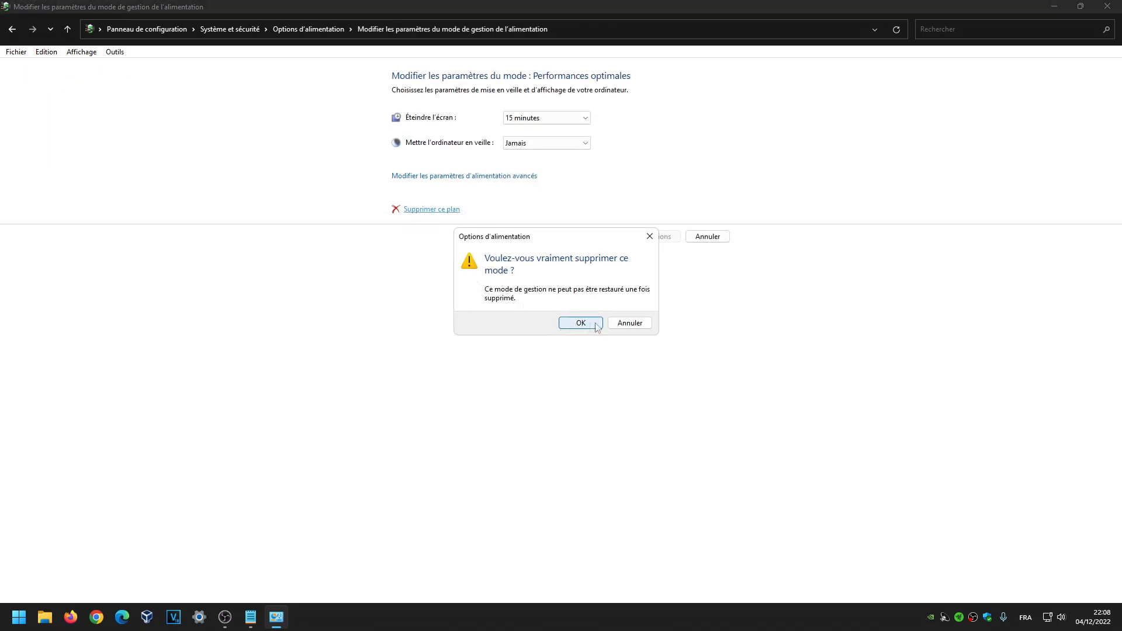
left_click(625, 323)
left_click(714, 237)
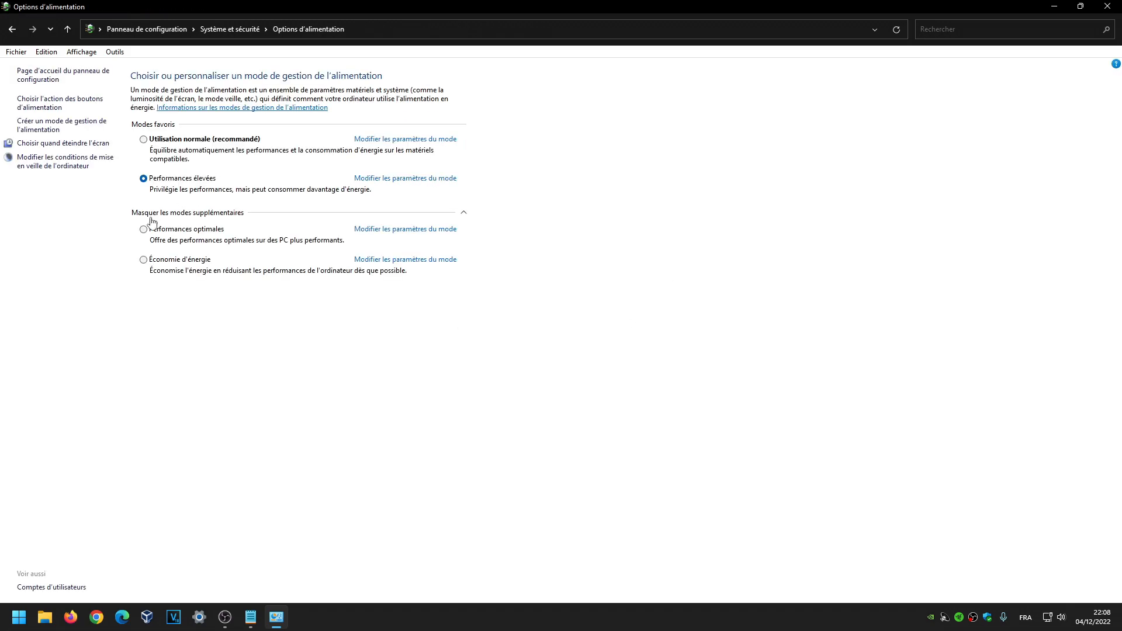
Step: Activate the remaining Performances optimales power plan and close the power options
left_click(167, 230)
left_click(1107, 6)
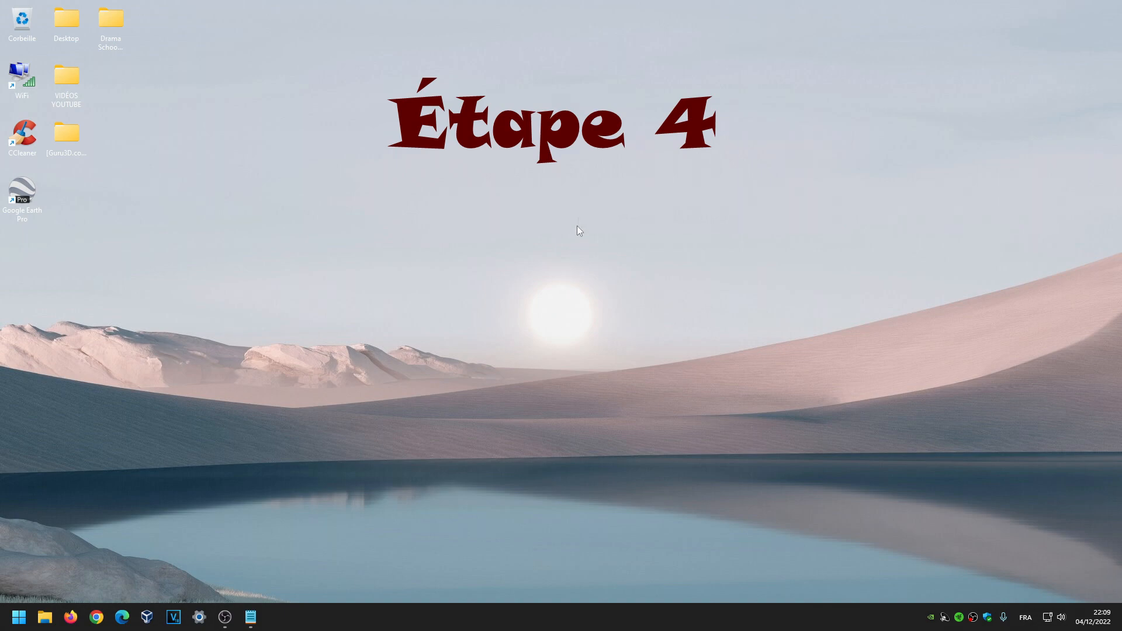
Step: Open the Panneau de configuration NVIDIA from the desktop
right_click(581, 211)
left_click(659, 395)
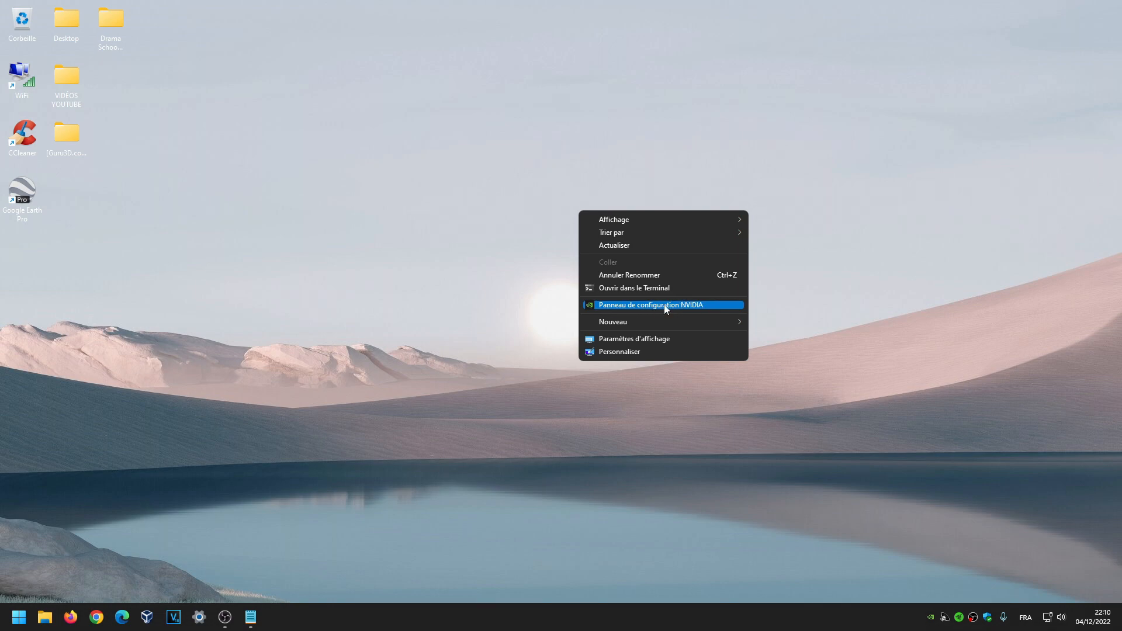
left_click(538, 276)
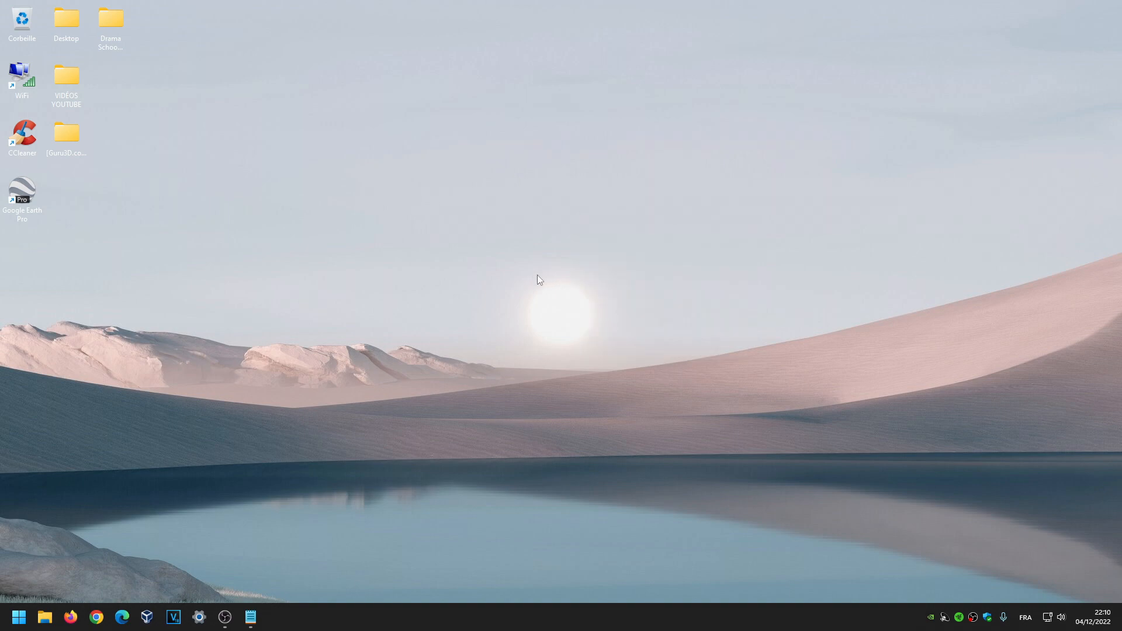
right_click(538, 256)
left_click(637, 440)
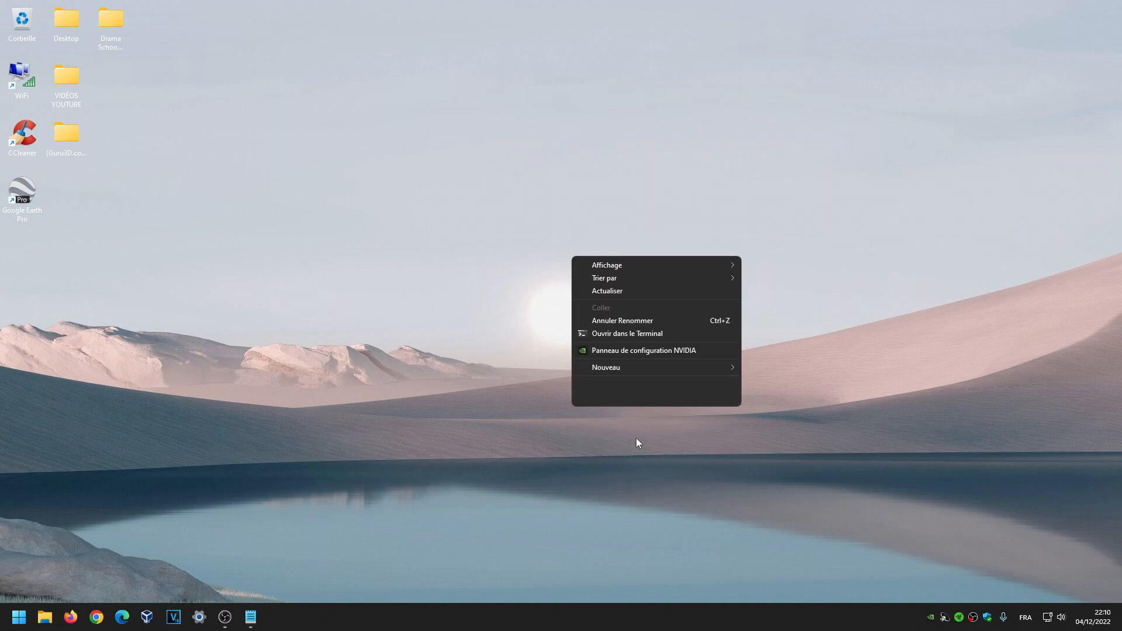
left_click(668, 349)
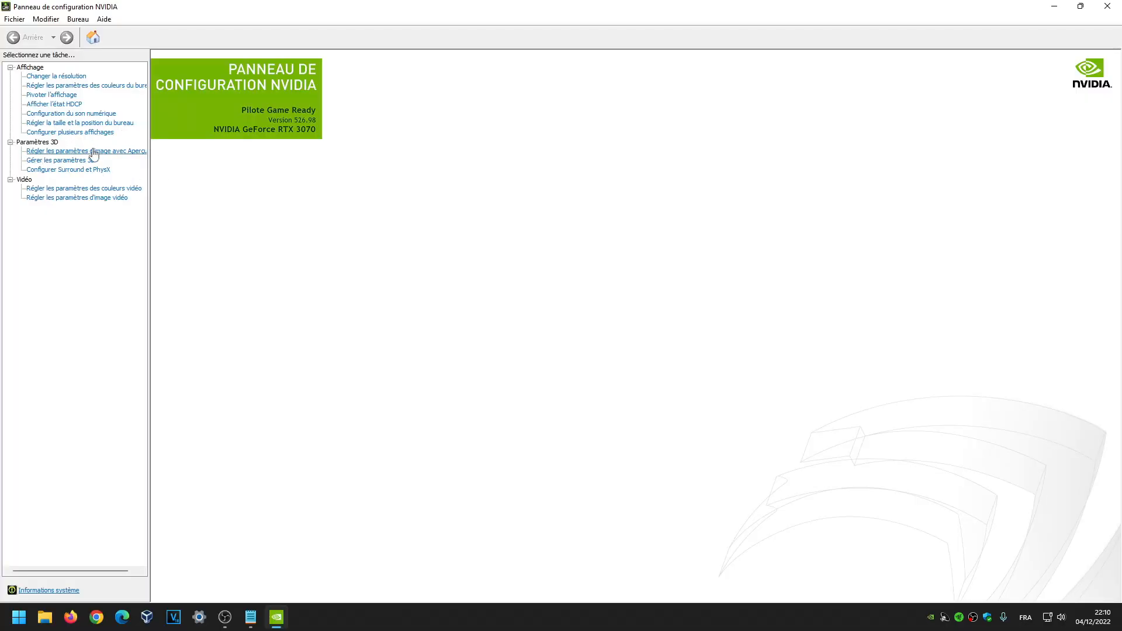
Step: Apply the advanced 3D image settings option for the image preview settings and go to Gérer les paramètres 3D
left_click(116, 153)
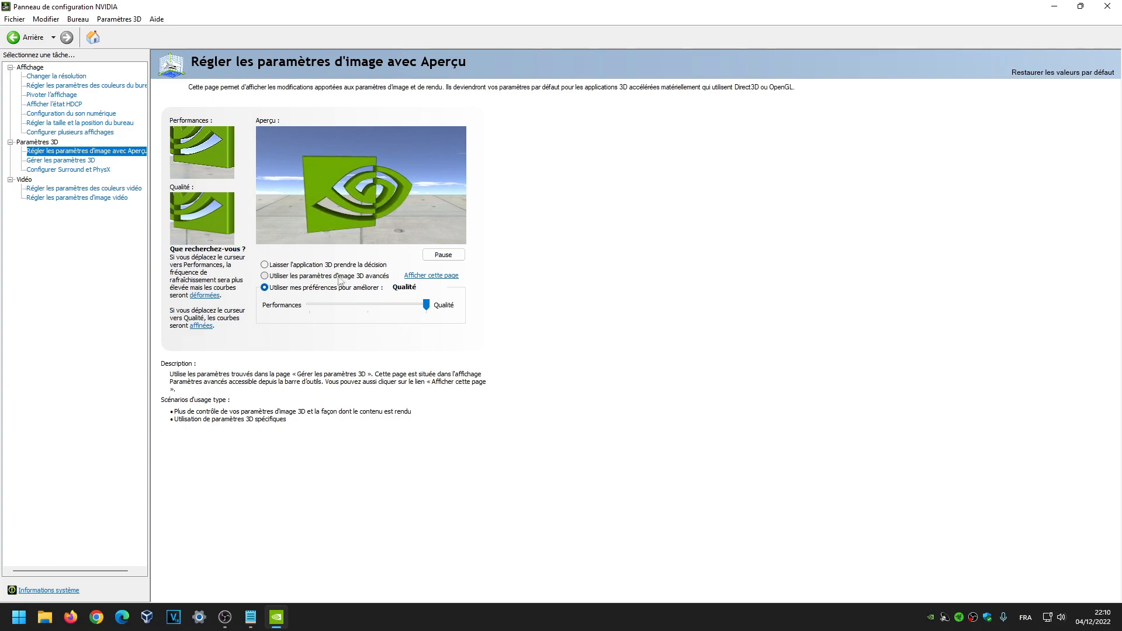
left_click(265, 277)
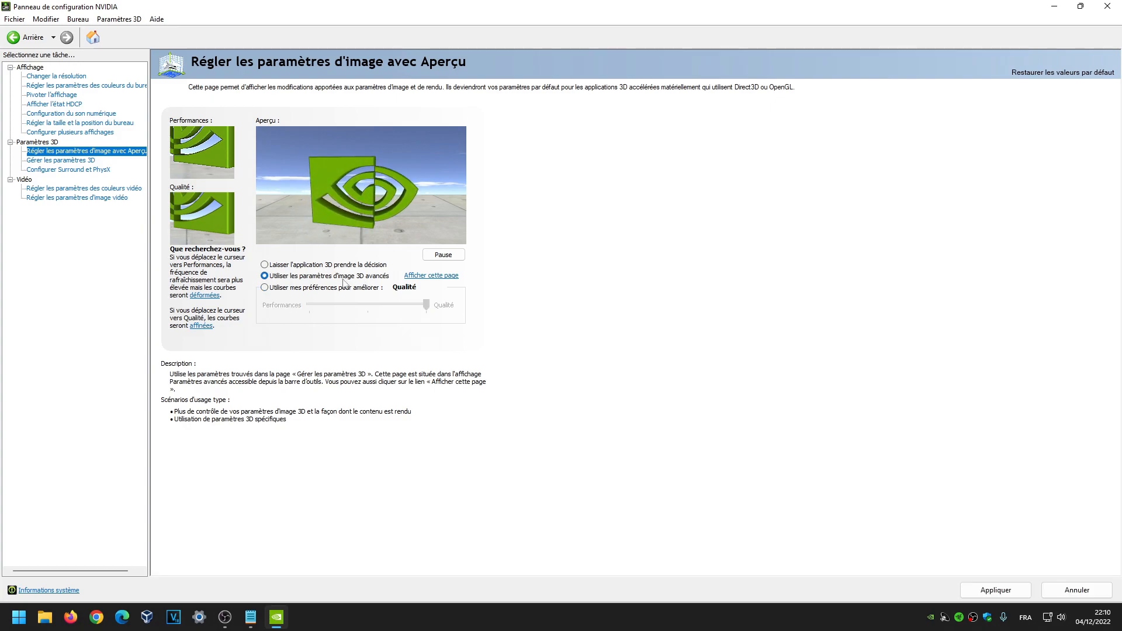
left_click(995, 590)
left_click(434, 277)
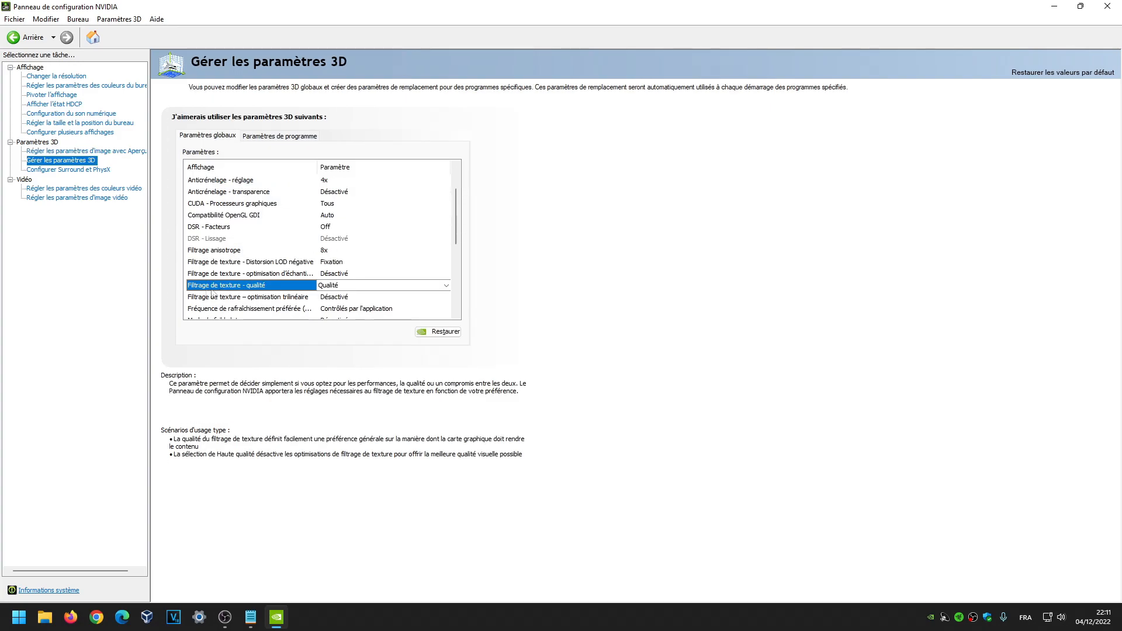
Step: Set the global texture filtering quality to Hautes performances and Mode de faible latence to Ultra
left_click(346, 286)
left_click(350, 325)
scroll(205, 279, "down", 2)
left_click(205, 279)
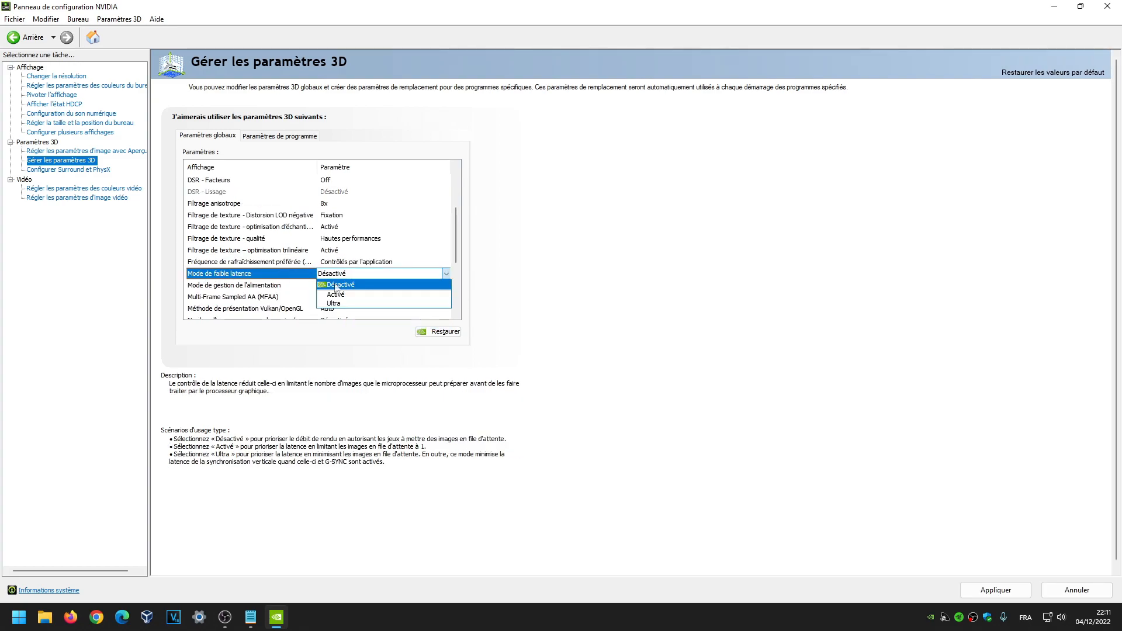
left_click(334, 303)
Step: Set the power management mode to Privilégier les performances maximales and the OpenGL rendering processor to NVIDIA GeForce RTX 3070
scroll(211, 222, "down", 3)
left_click(211, 216)
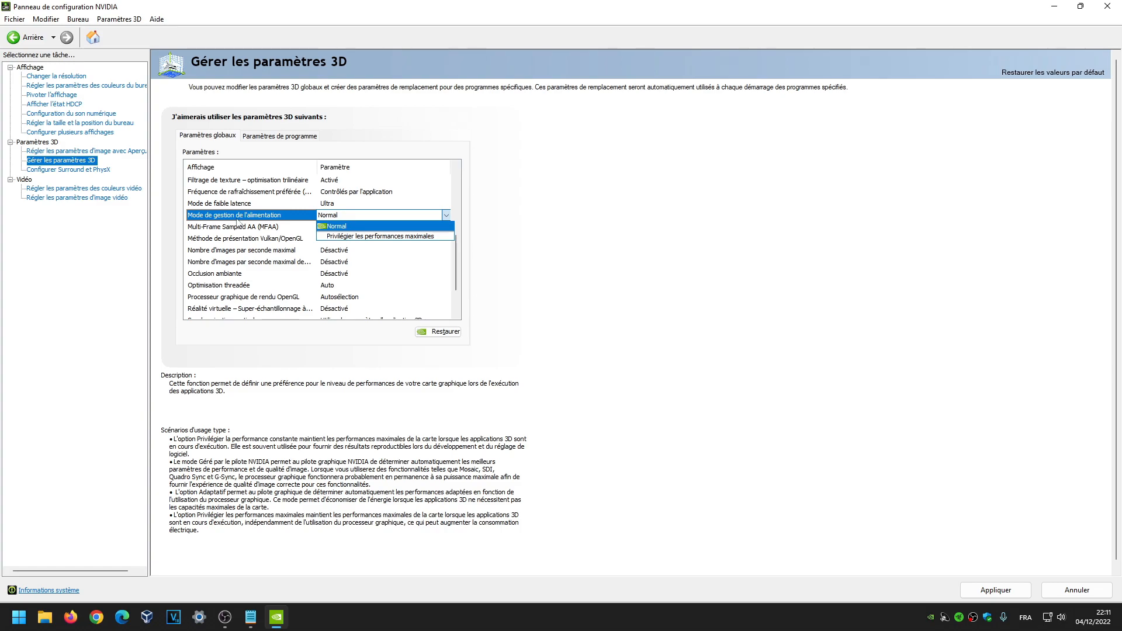
left_click(355, 236)
scroll(292, 248, "down", 2)
left_click(222, 251)
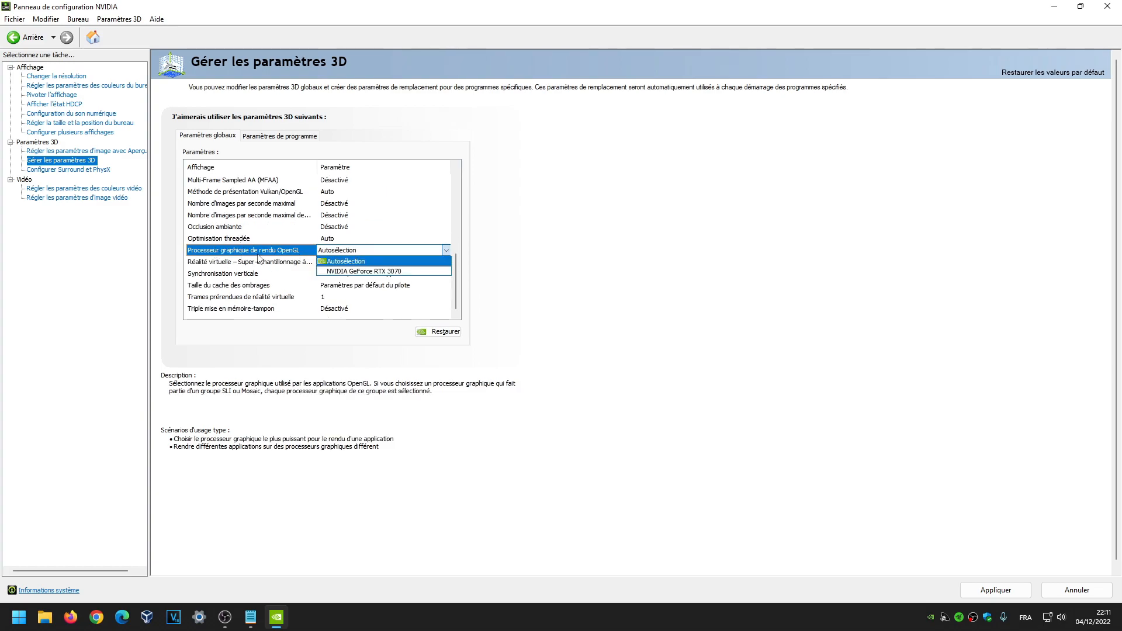
left_click(348, 273)
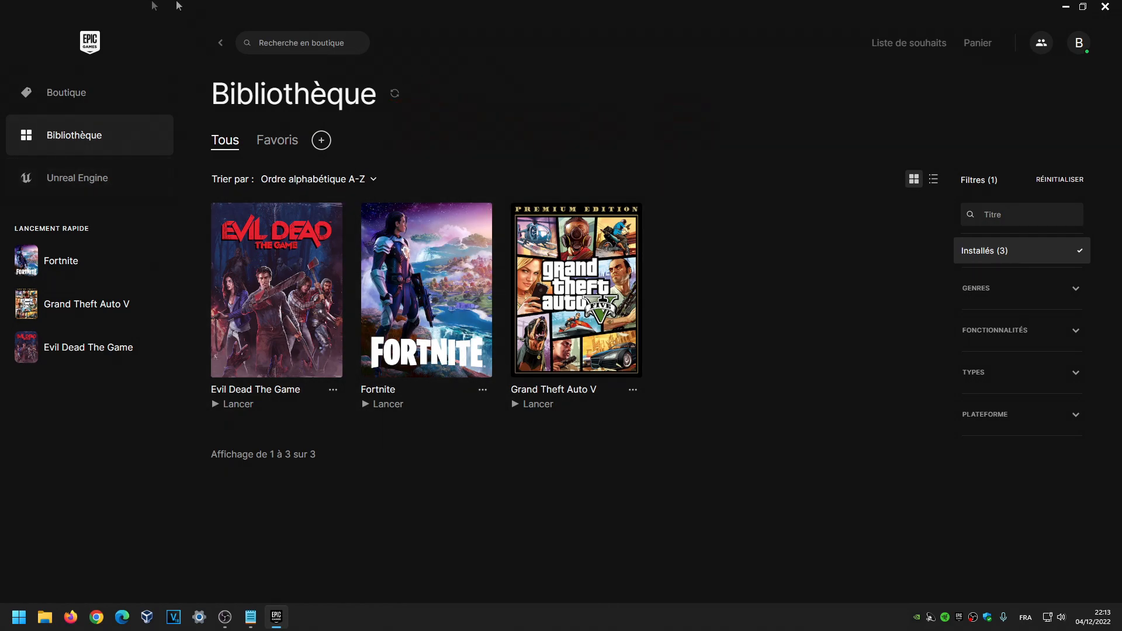
Step: Open Fortnite's installation folder from its management options in the Epic Games library
left_click(480, 391)
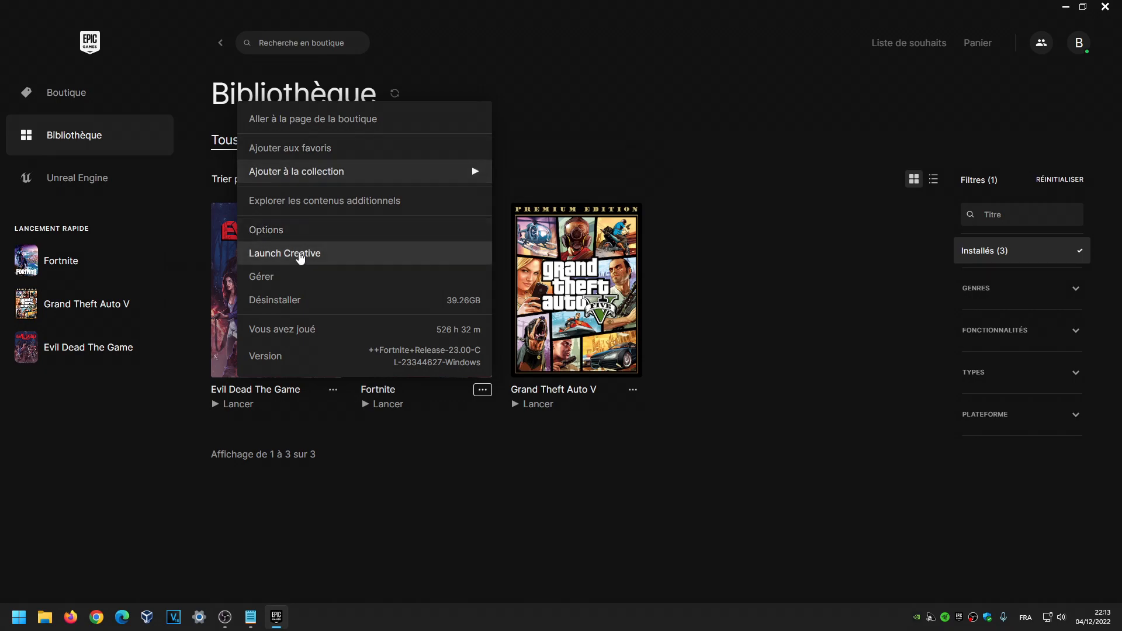
left_click(285, 276)
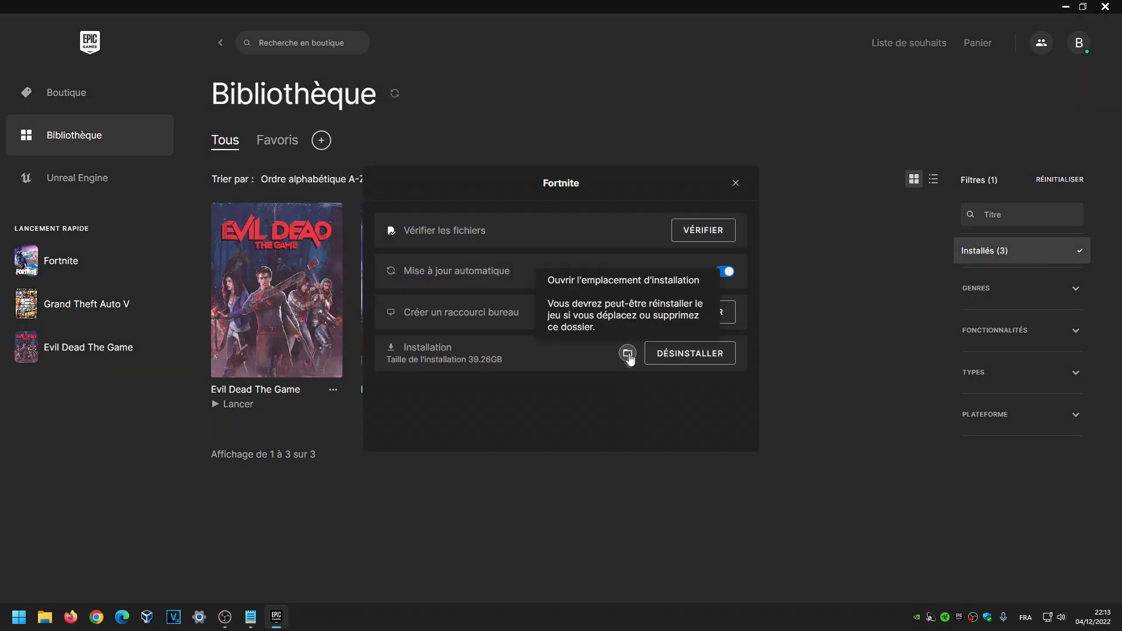
left_click(628, 355)
Step: Go to the FortniteGame > Binaries > Win64 folder and find the Fortnite client applications
double_click(153, 257)
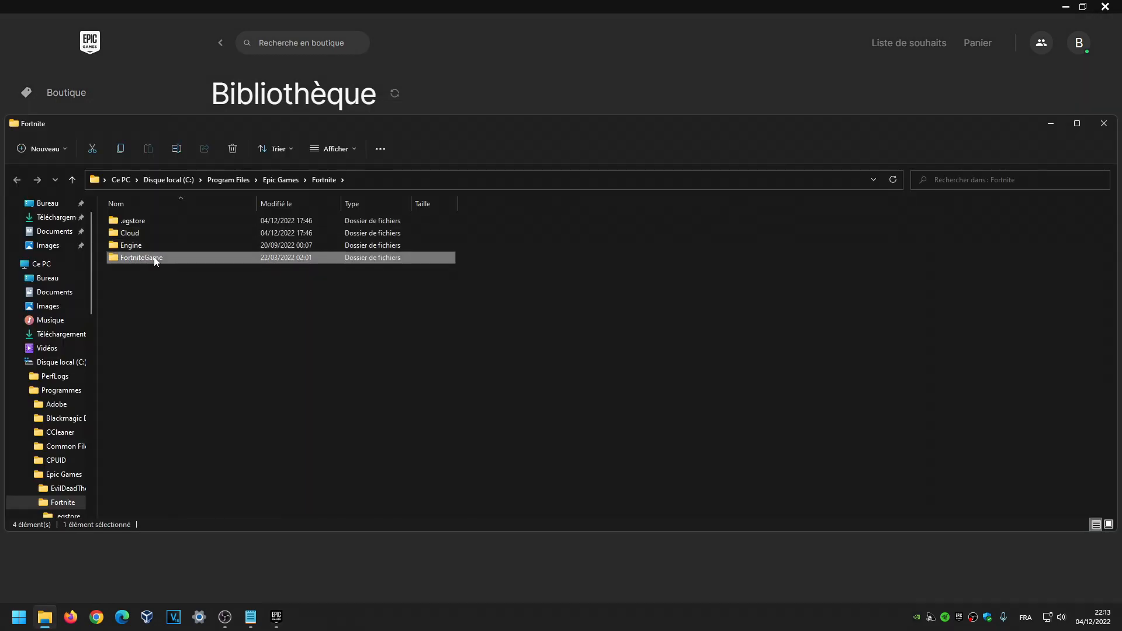
left_click(161, 220)
double_click(161, 220)
double_click(173, 235)
scroll(196, 275, "down", 15)
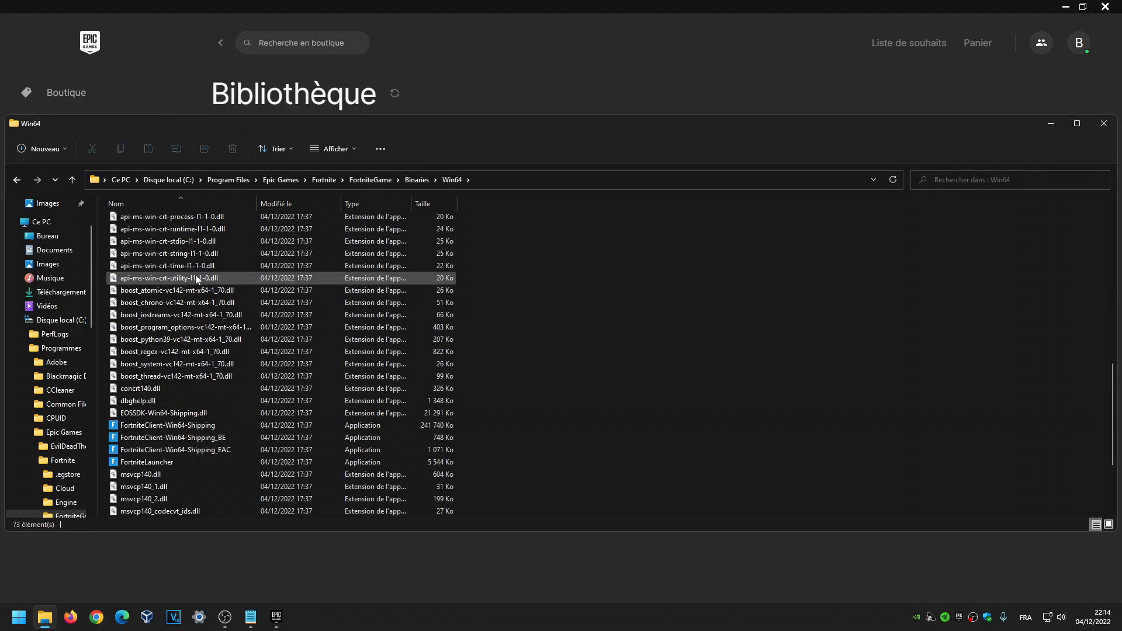
Step: Disable fullscreen optimizations in the compatibility properties of FortniteClient-Win64-Shipping, apply the change and close the properties
left_click(196, 302)
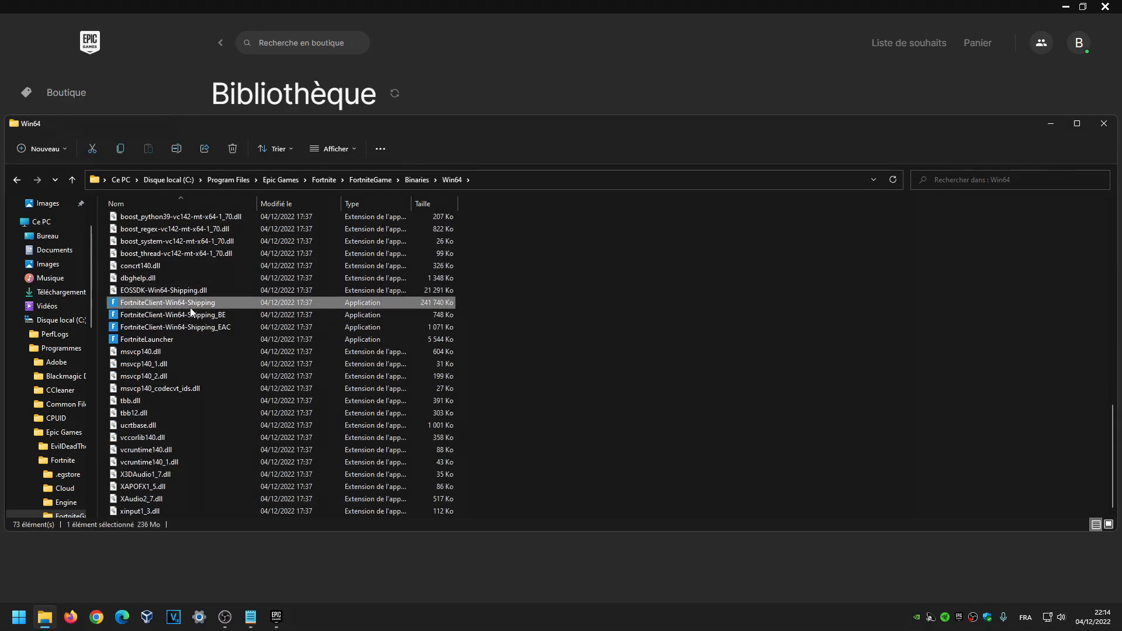
left_click_drag(468, 304, 497, 184)
right_click(354, 307)
left_click(384, 433)
left_click(446, 235)
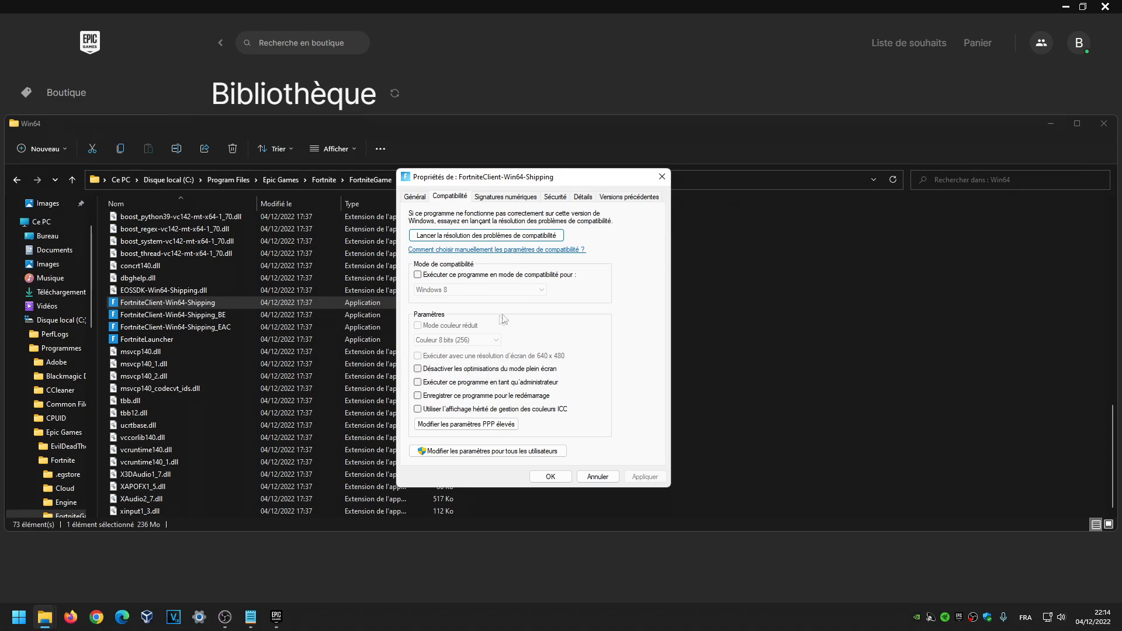
left_click(418, 369)
left_click(554, 368)
left_click(644, 477)
left_click(558, 481)
Step: View the compatibility properties of FortniteClient-Win64-Shipping_BE and close them without changing any option
right_click(191, 314)
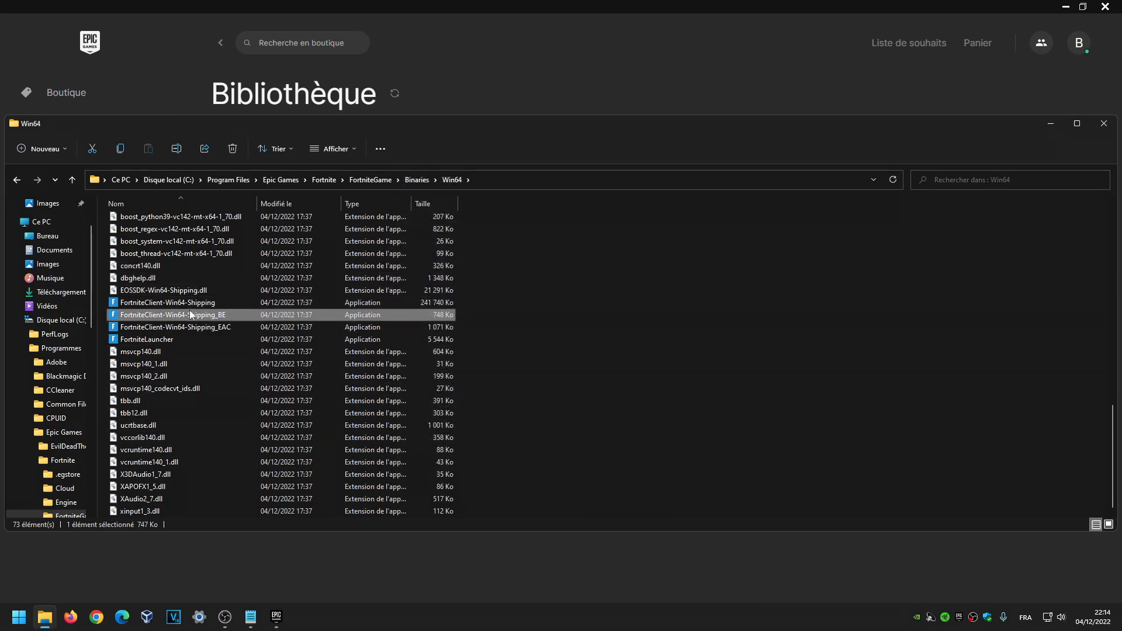
left_click(234, 440)
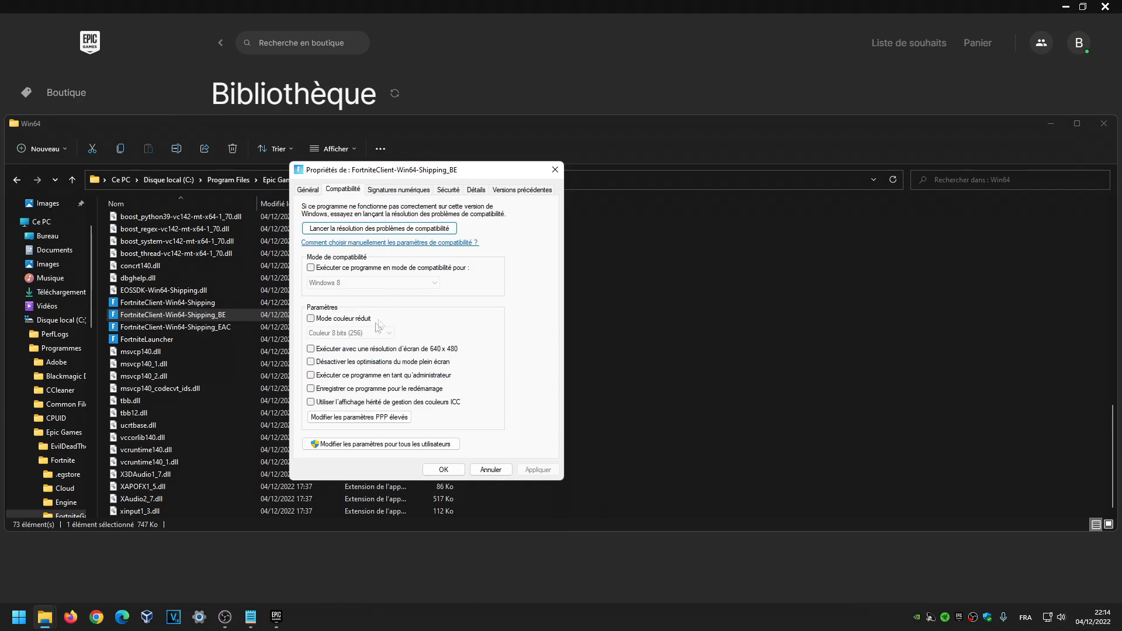
left_click(452, 470)
Step: View the compatibility properties of FortniteClient-Win64-Shipping_EAC, including the fullscreen optimizations option, and close them
right_click(188, 328)
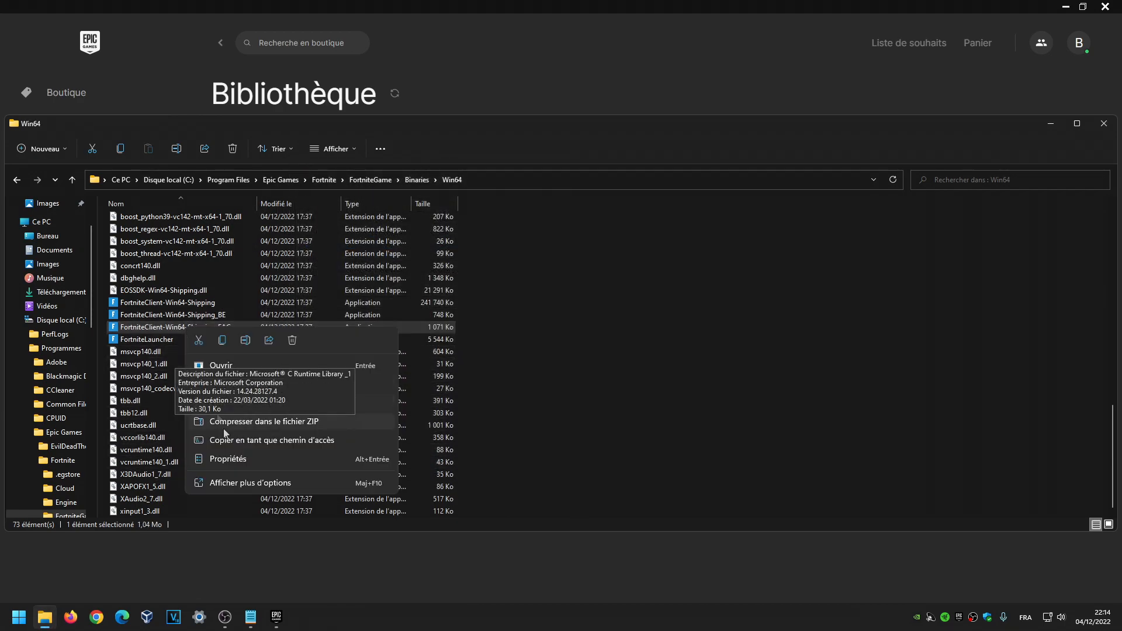
left_click(234, 458)
left_click(243, 309)
left_click_drag(294, 286, 316, 244)
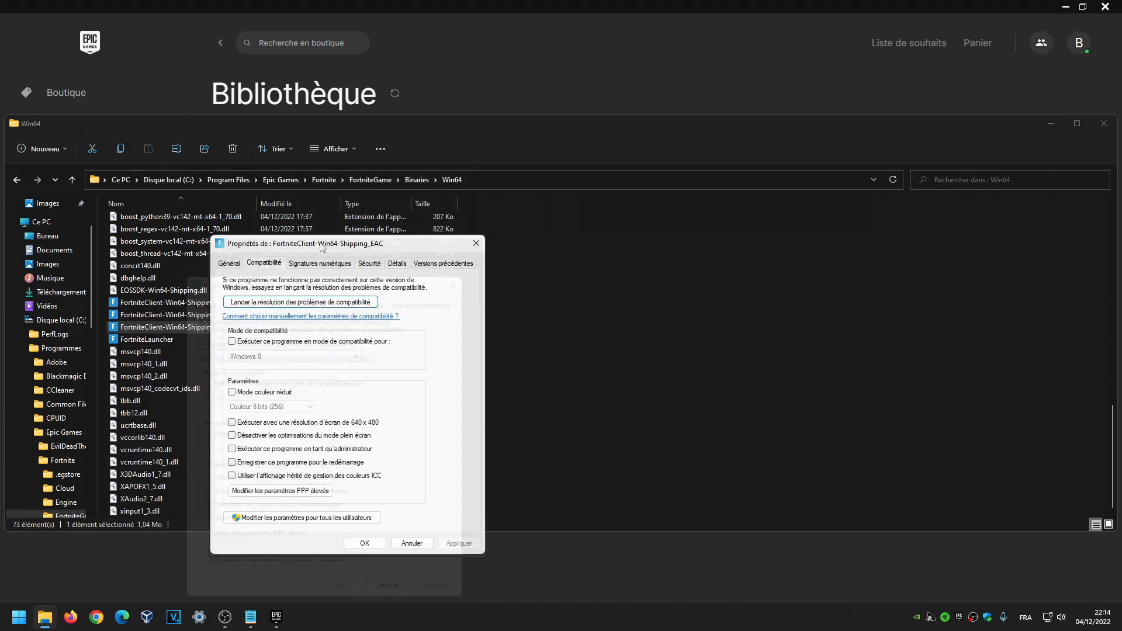
left_click(364, 541)
Step: View the compatibility properties of FortniteLauncher, including the fullscreen optimizations option, and close them
right_click(174, 338)
left_click(238, 492)
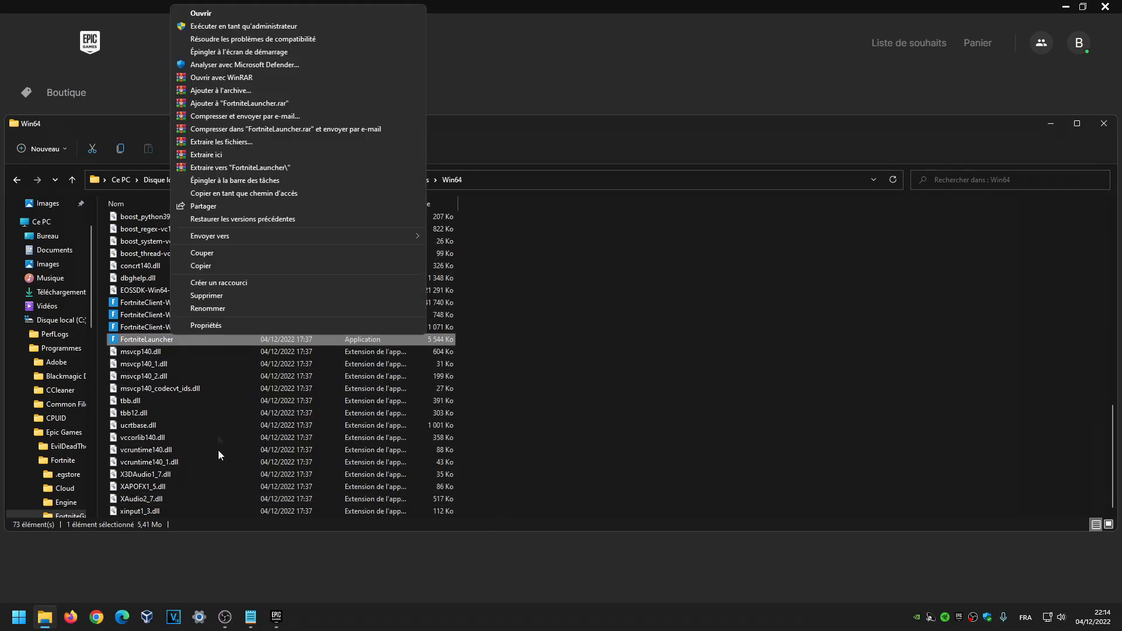
left_click(223, 323)
left_click(255, 306)
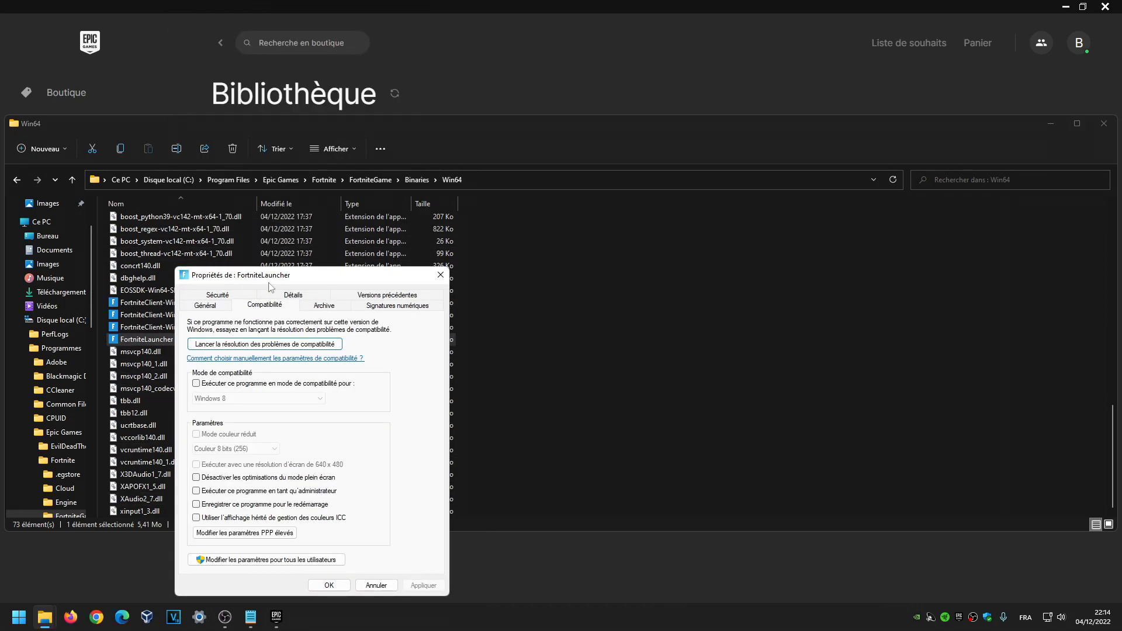
left_click_drag(257, 274, 284, 208)
left_click(370, 522)
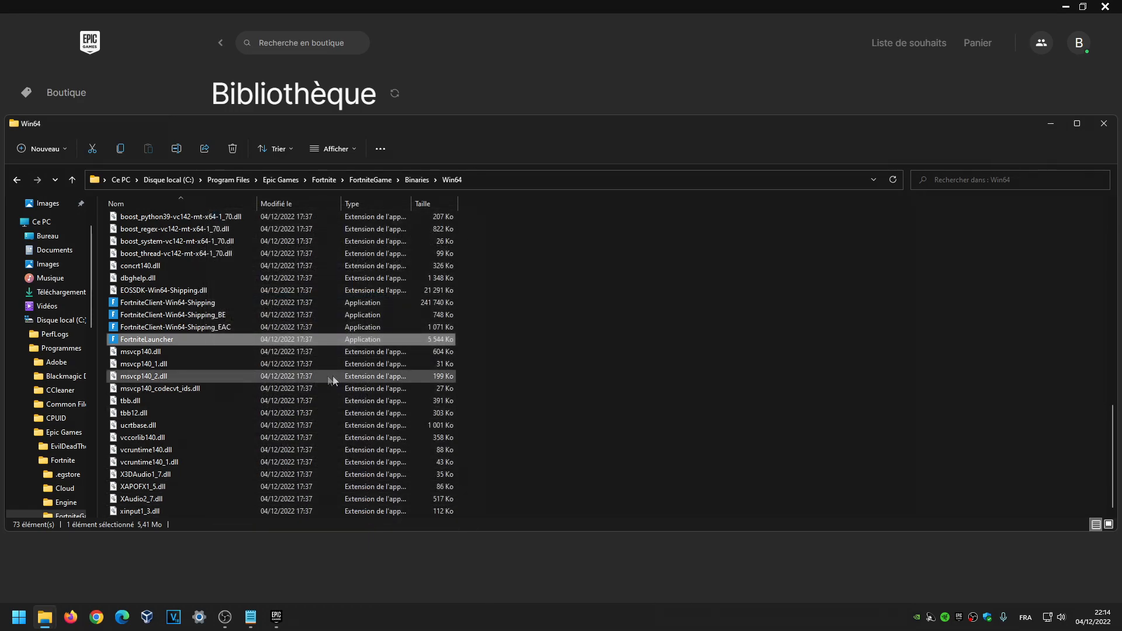
Step: Close the Win64 folder window and the Epic Games library to return to the desktop
left_click(1104, 123)
left_click(1102, 6)
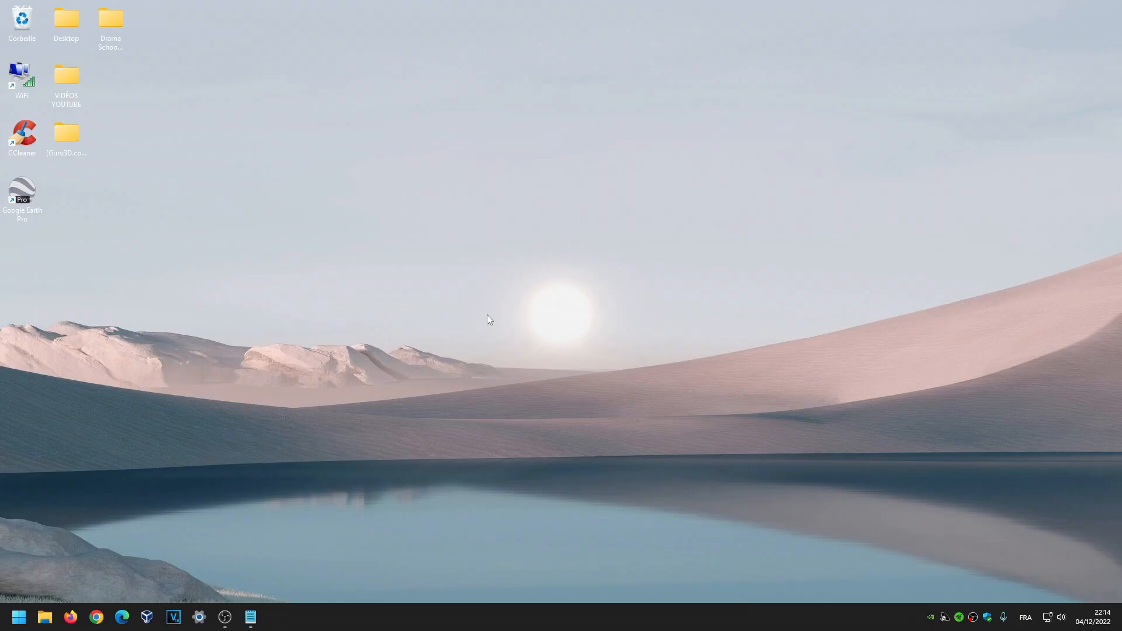